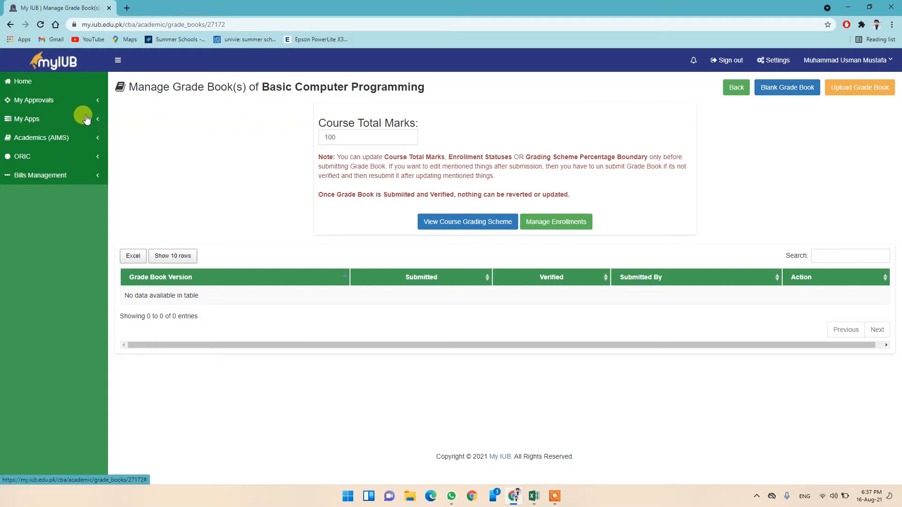
- Open the grade book management page for the Basic Computer Programming course of section BS-IoP-BWP-2ND-3M from My Courses
left_click(45, 136)
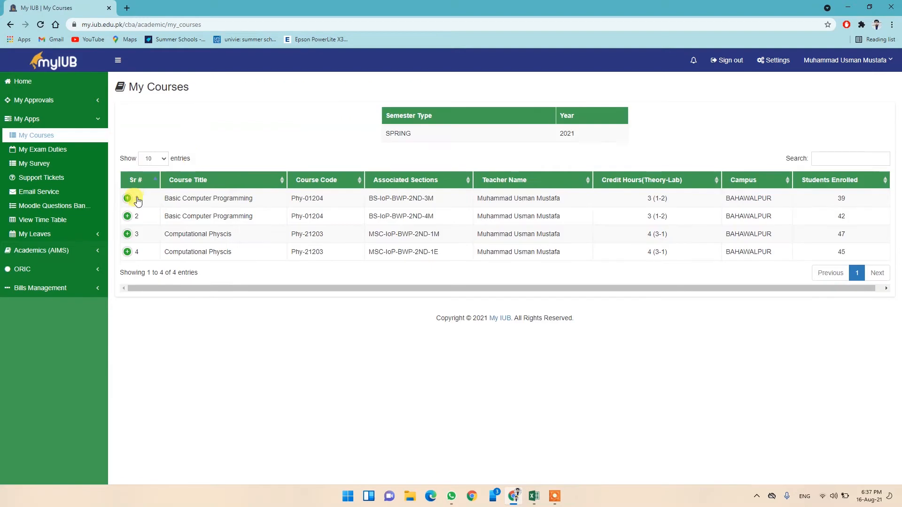
left_click(127, 199)
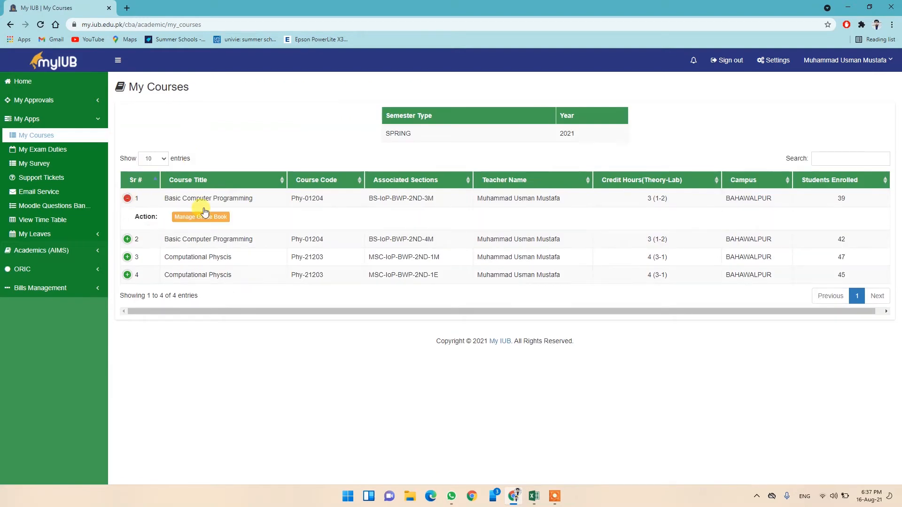
left_click(191, 218)
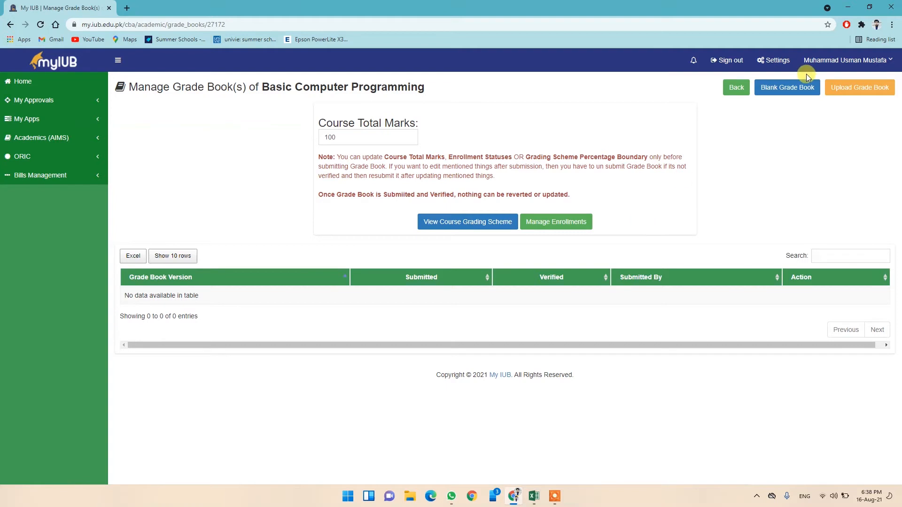
- Download the course's blank grade book and open the CSV file in Excel
left_click(778, 89)
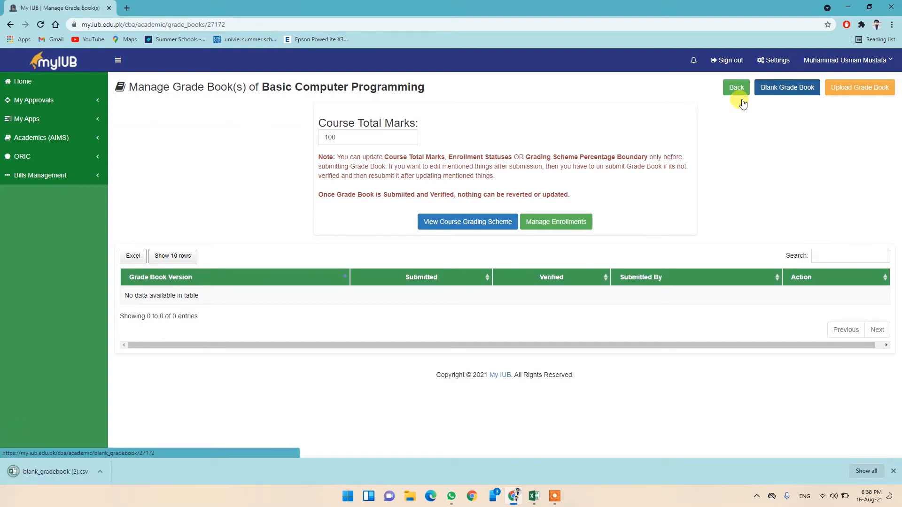
left_click(65, 470)
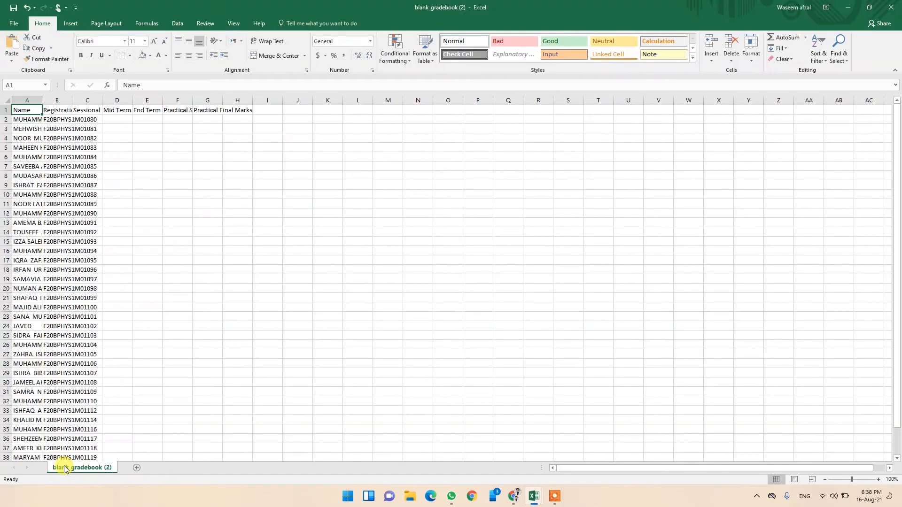
scroll(74, 123, "up", 5)
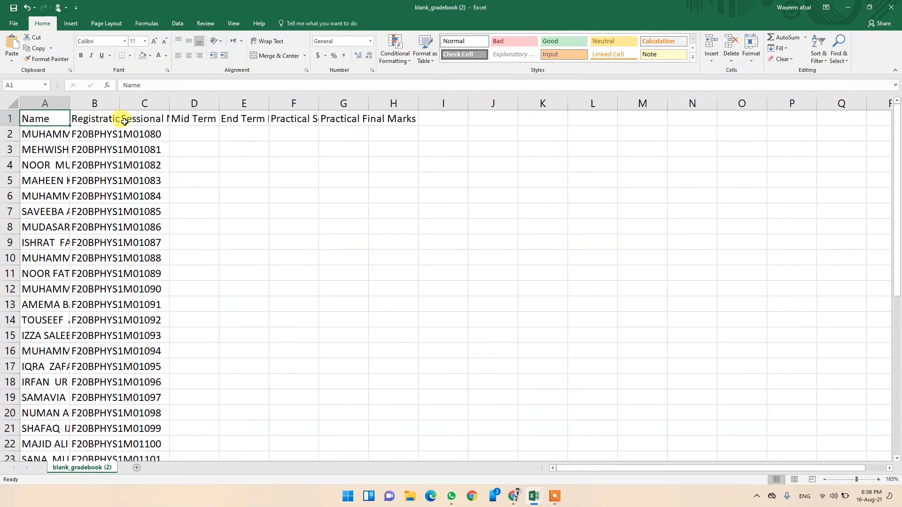
- Review the marks column headings in the blank grade book, from Sessional Marks through Practical Final Marks
left_click(136, 119)
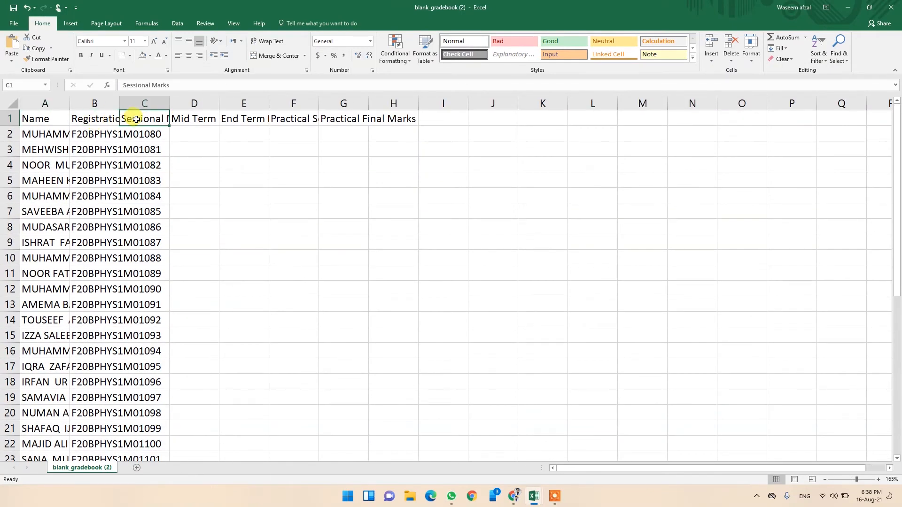
key("Right")
key("Right")
key("Right")
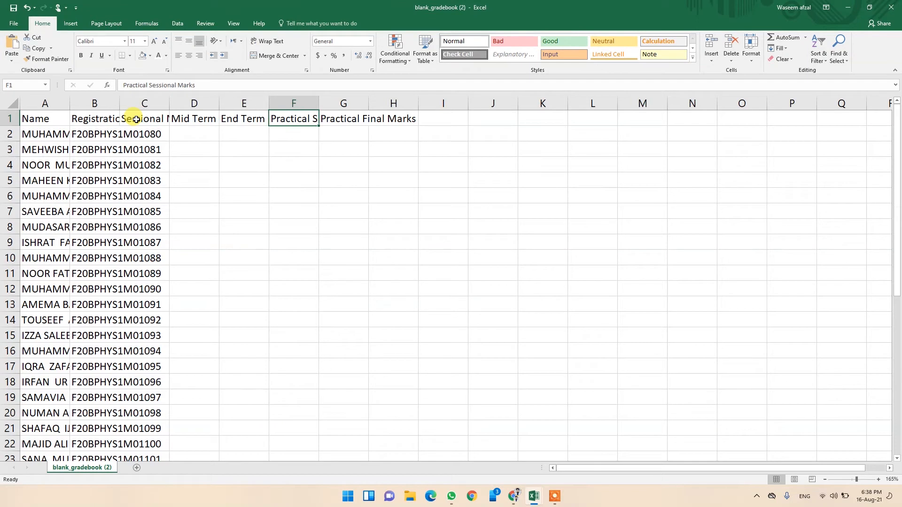
key("Right")
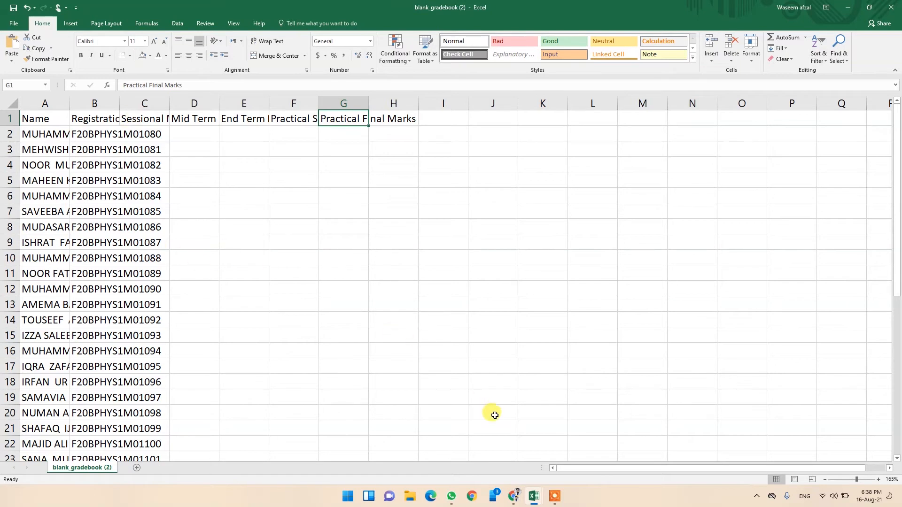
- Switch to the Spring 2021 Online Grades workbook and check the course credit hours row on Sheet1
left_click(536, 500)
left_click(505, 463)
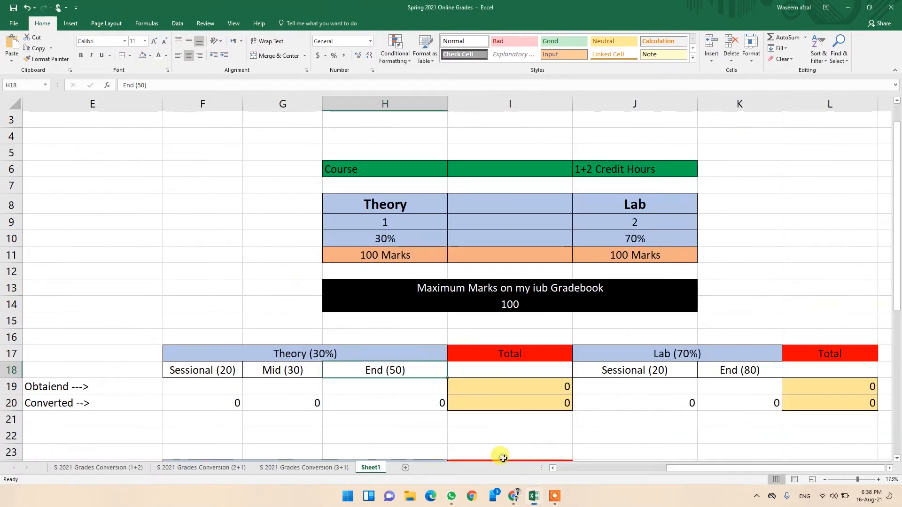
left_click(362, 167)
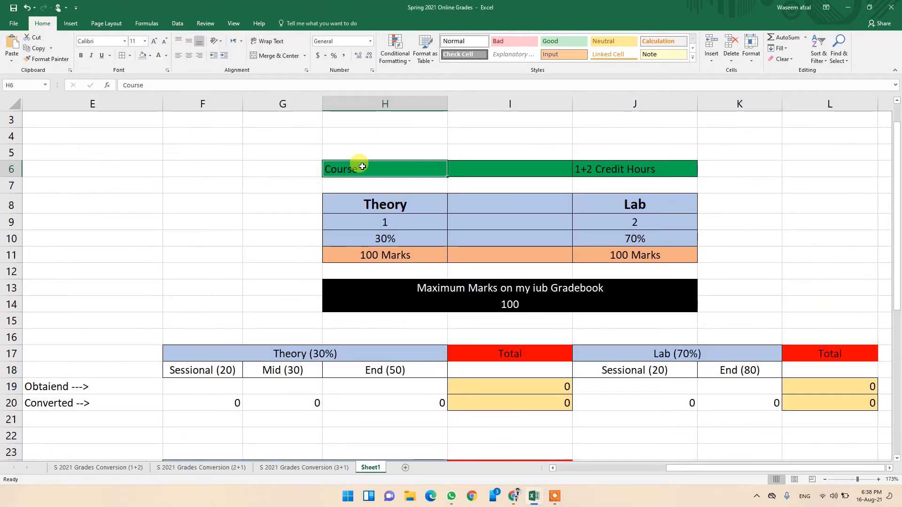
key("shift+Right")
key("shift+Right")
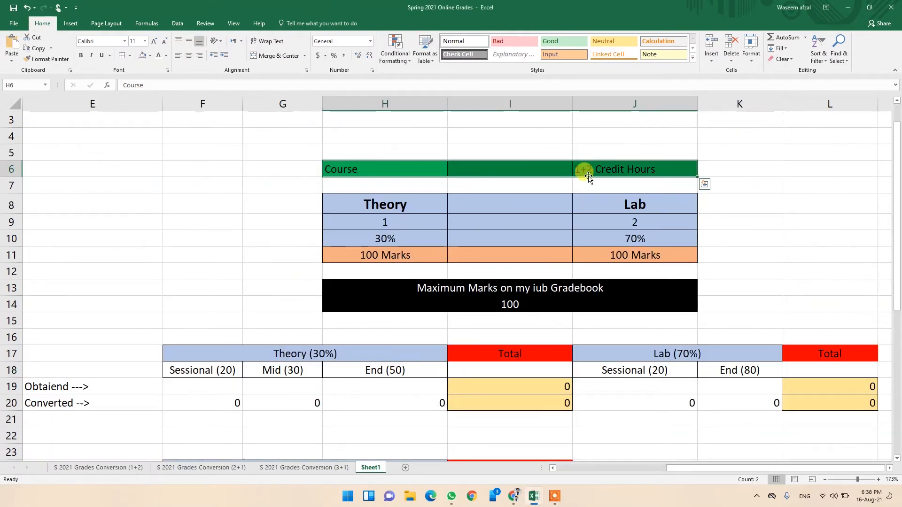
- Examine the credit hours, percentage weights and total marks listed for Theory and Lab in the course scheme table
left_click(411, 204)
left_click(633, 207)
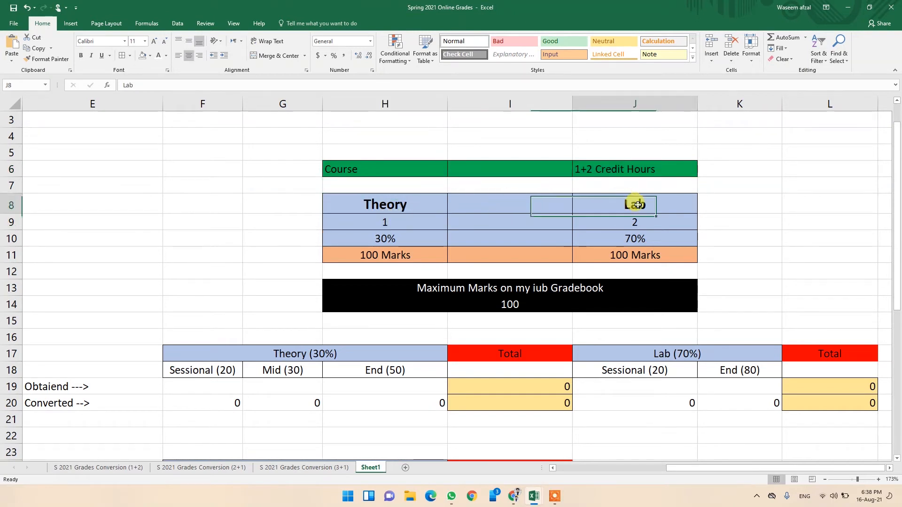
left_click(630, 221)
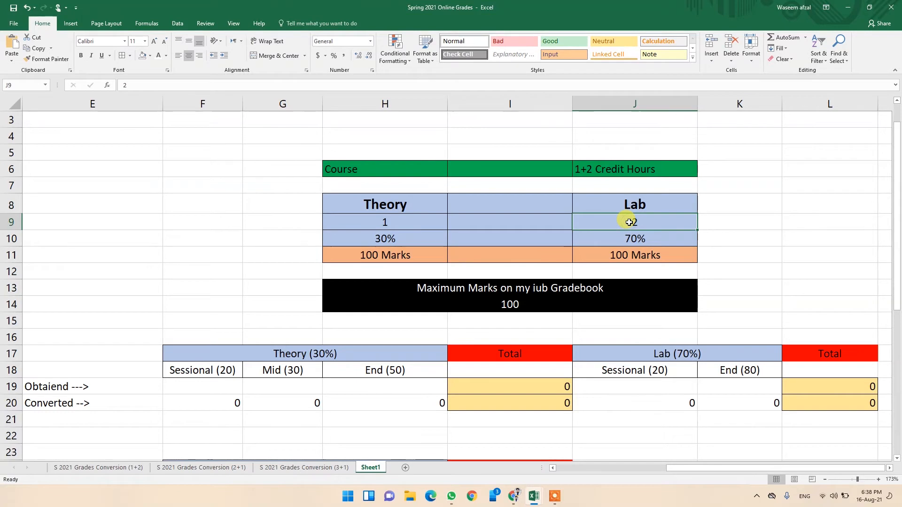
left_click(386, 240)
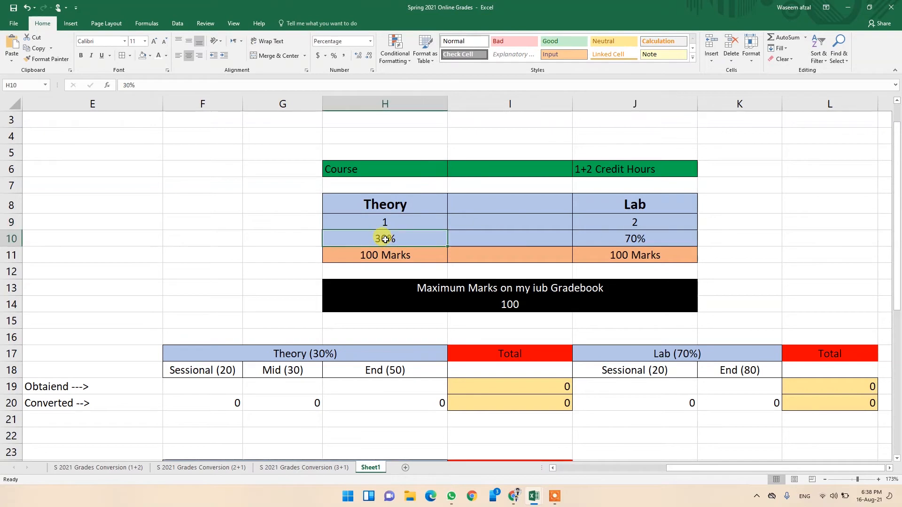
left_click(626, 239)
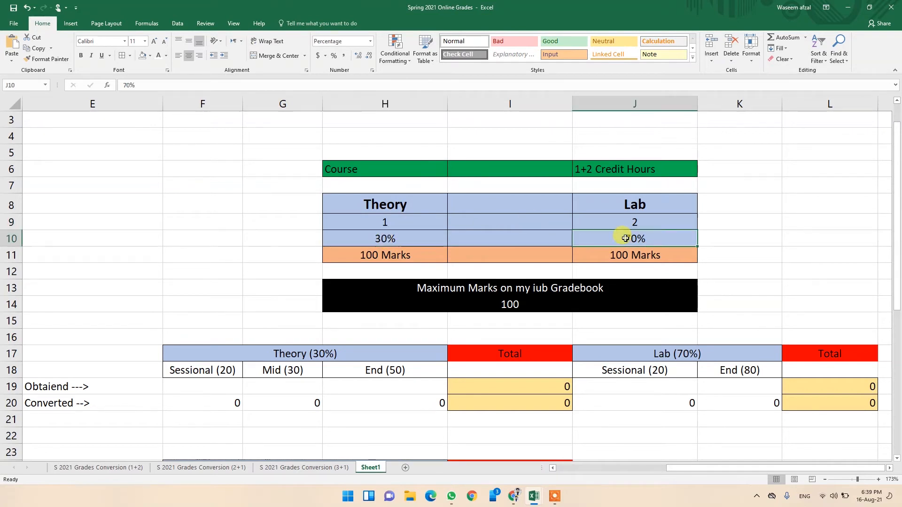
left_click(374, 256)
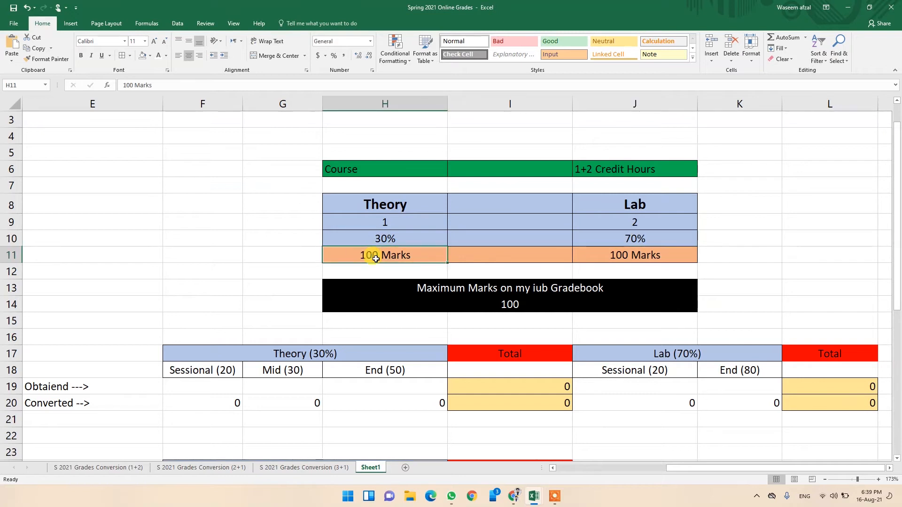
left_click(609, 253)
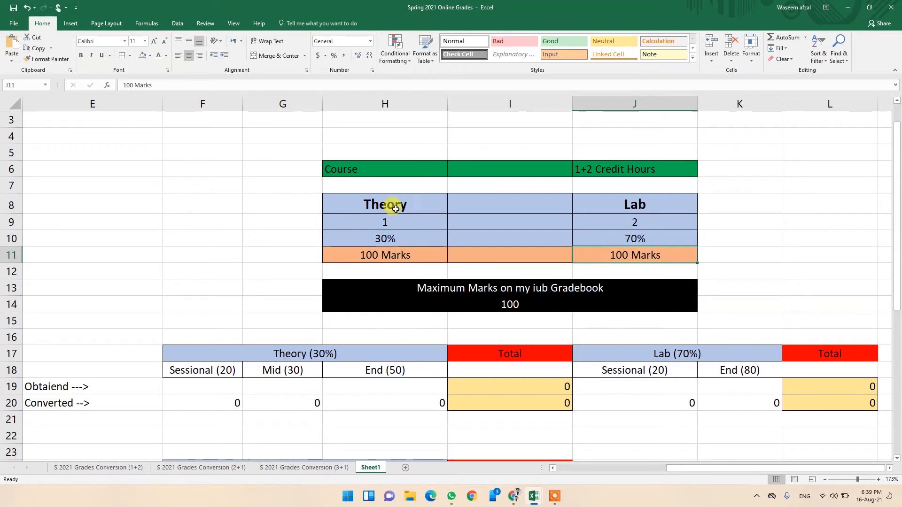
left_click(372, 254)
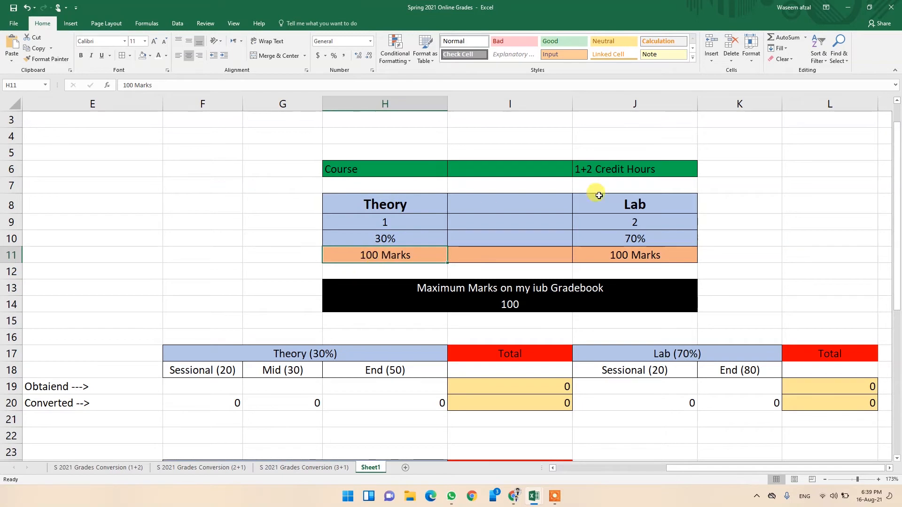
left_click(628, 206)
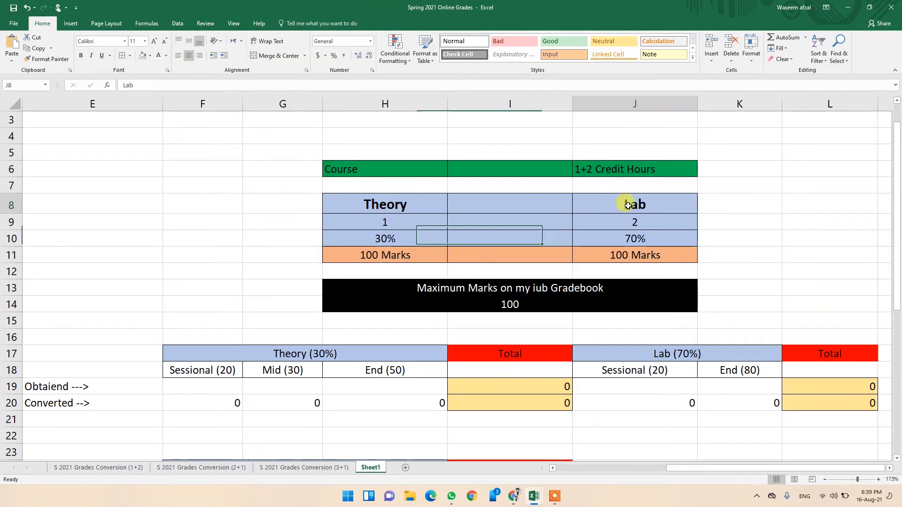
left_click(623, 254)
left_click(615, 239)
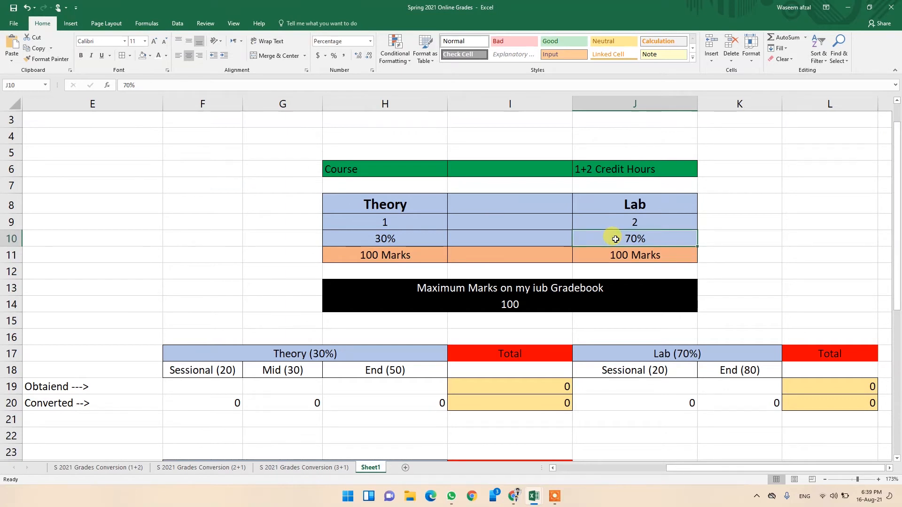
- Enter the obtained theory marks in row 19: Sessional 15, Mid 26 and End 43
left_click(312, 350)
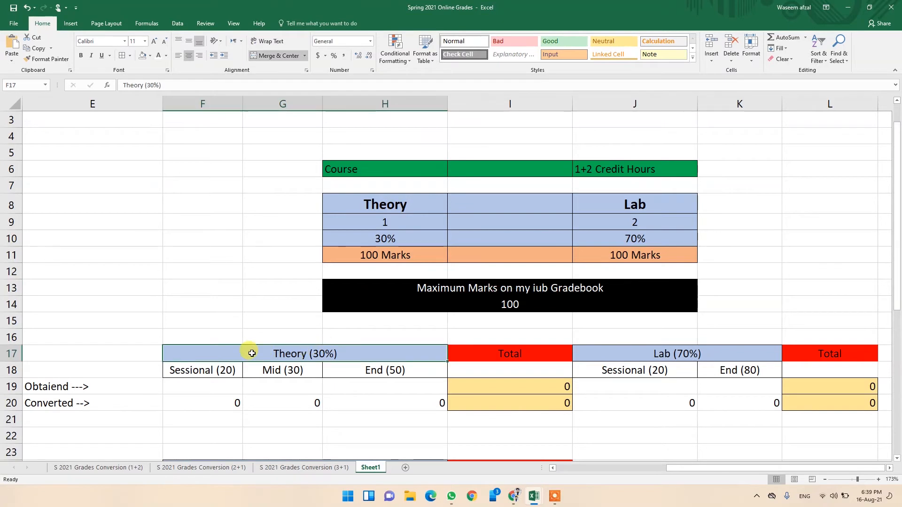
scroll(232, 353, "down", 2)
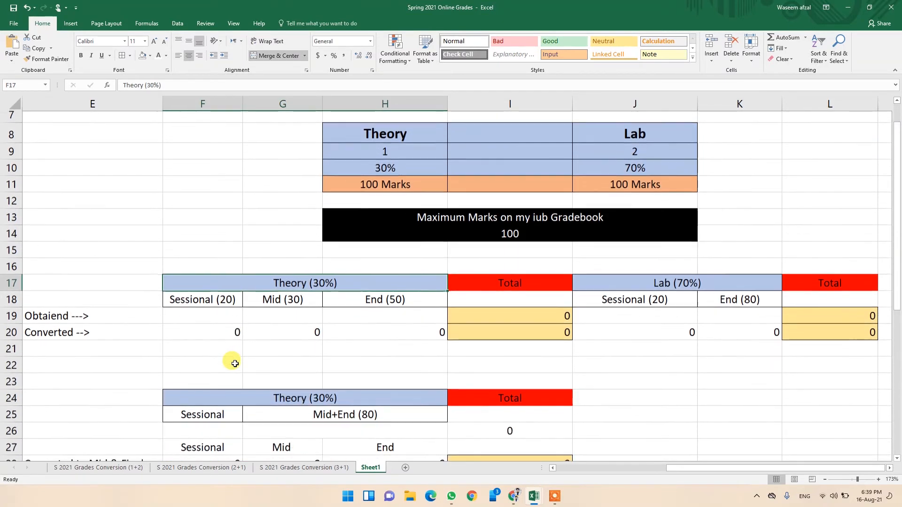
scroll(233, 365, "up", 1)
scroll(235, 364, "up", 1)
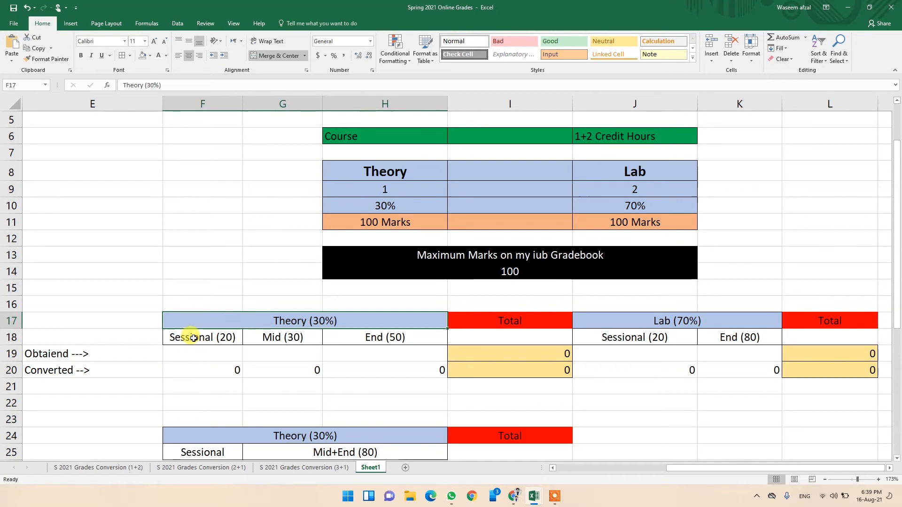
left_click(186, 354)
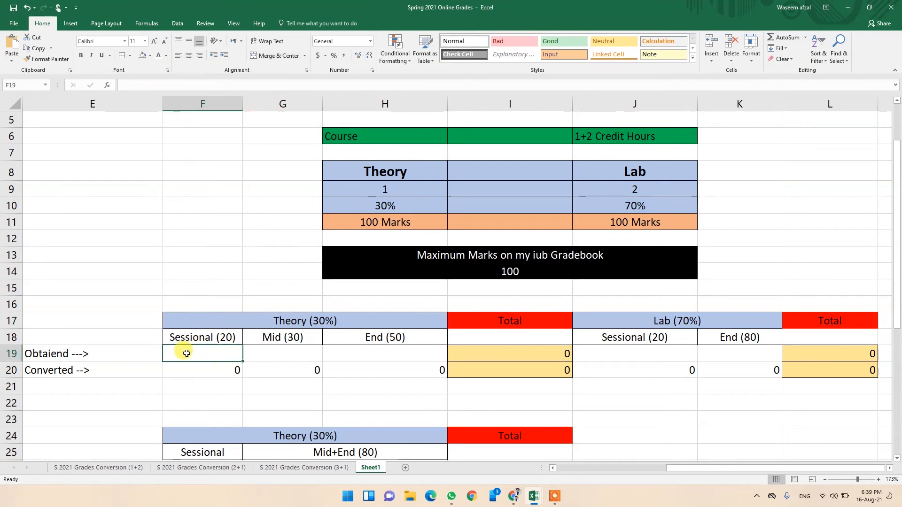
type("15")
key("Tab")
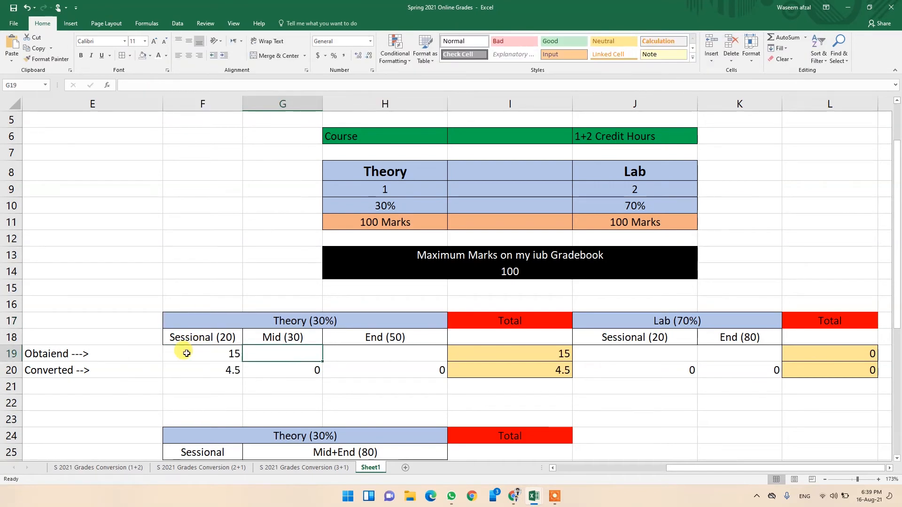
type("26")
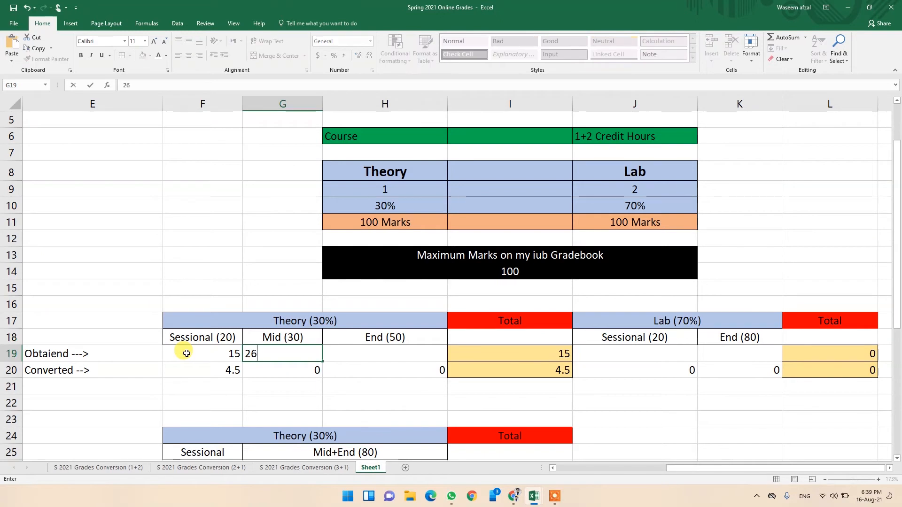
key("Tab")
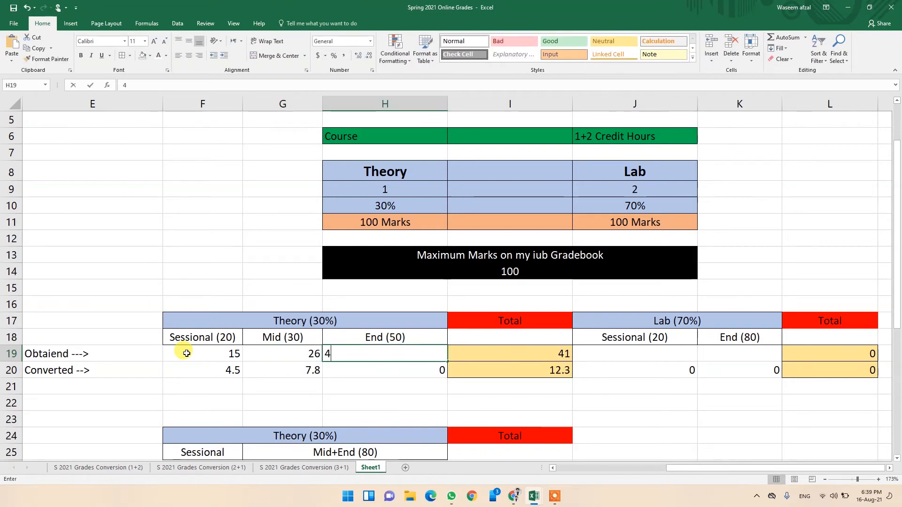
type("43")
key("Tab")
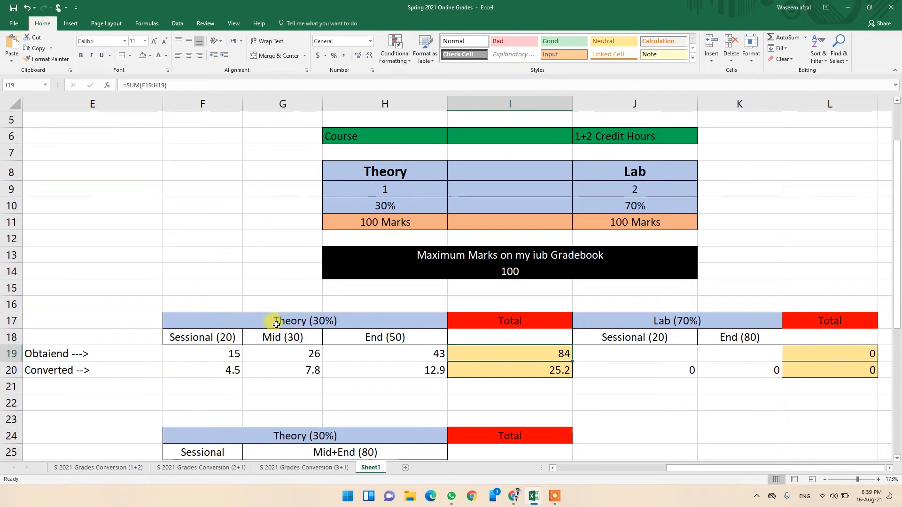
- Compare the obtained theory marks with their converted values and check the obtained theory total
left_click(230, 356)
key("Down")
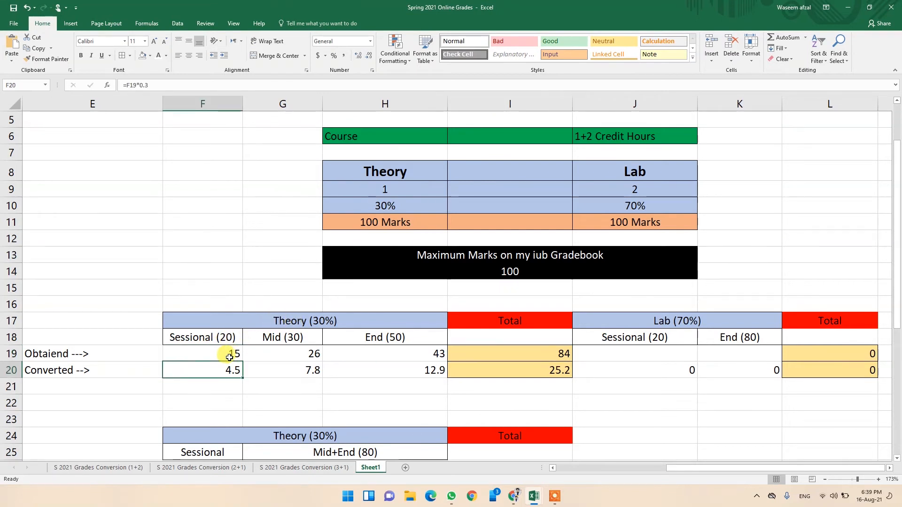
left_click(277, 357)
key("Down")
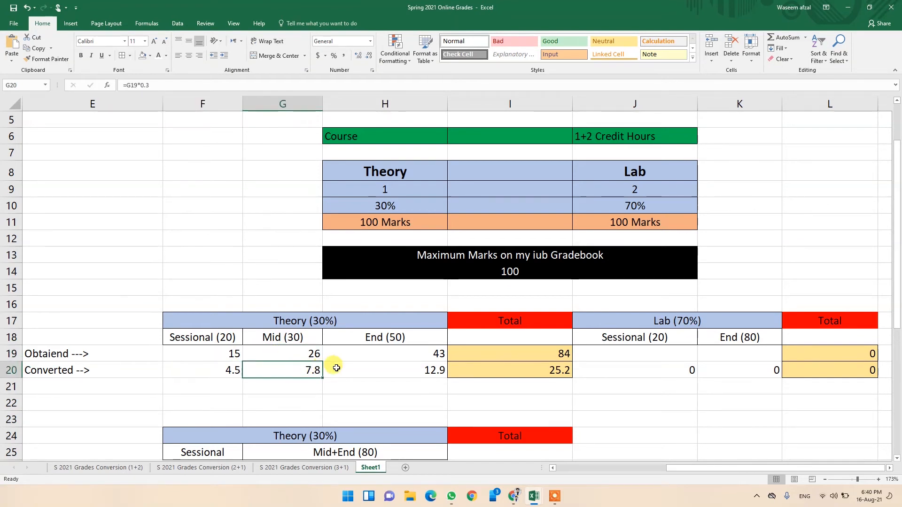
left_click(514, 356)
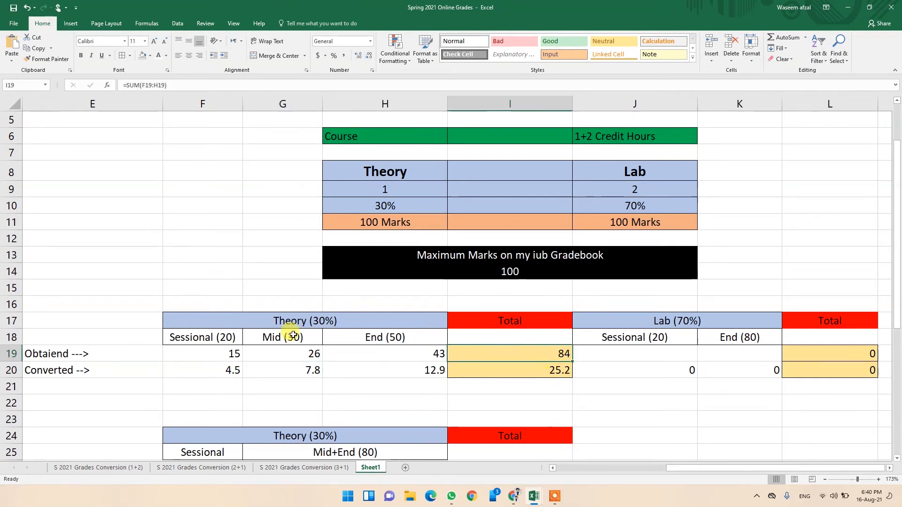
- Enter the obtained lab marks in row 19: Sessional 19 and End 76
left_click(609, 356)
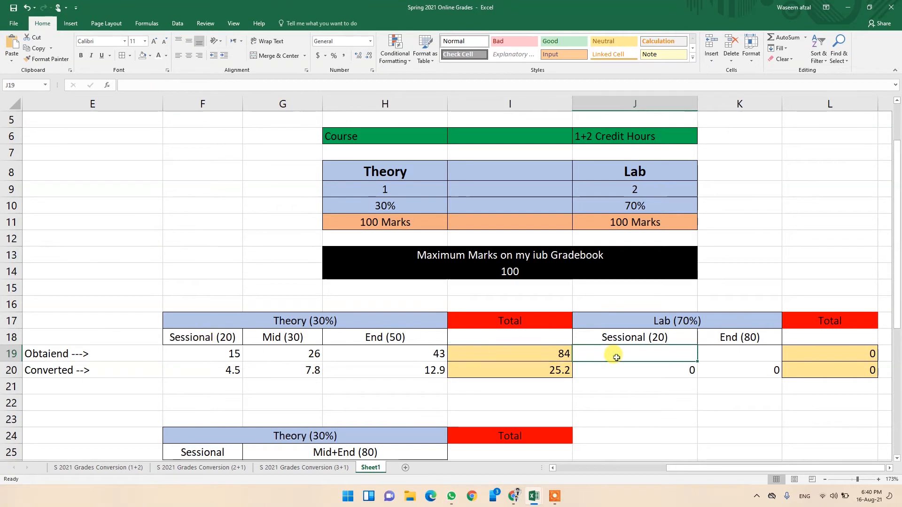
type("19")
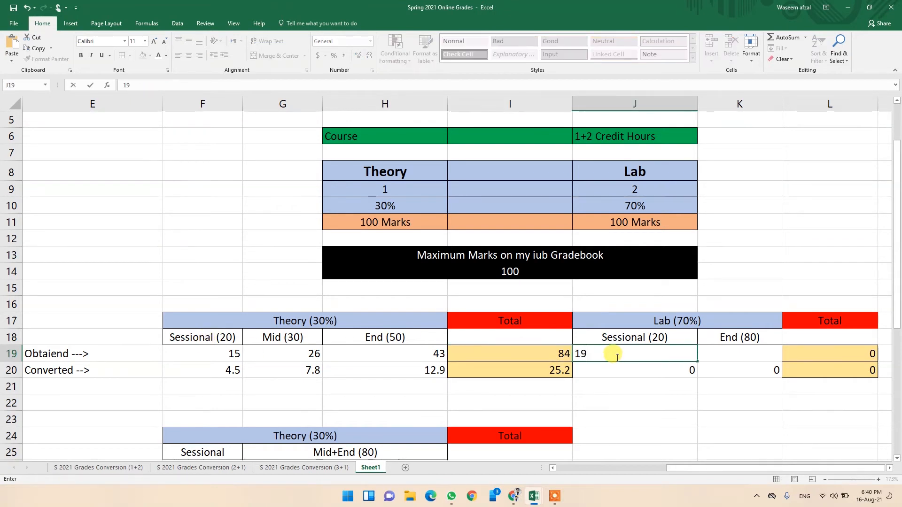
key("Tab")
type("76")
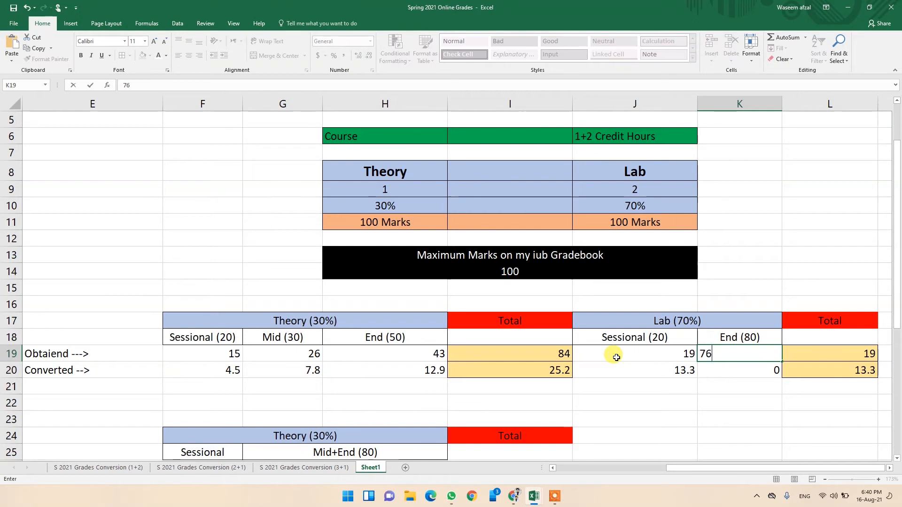
key("Tab")
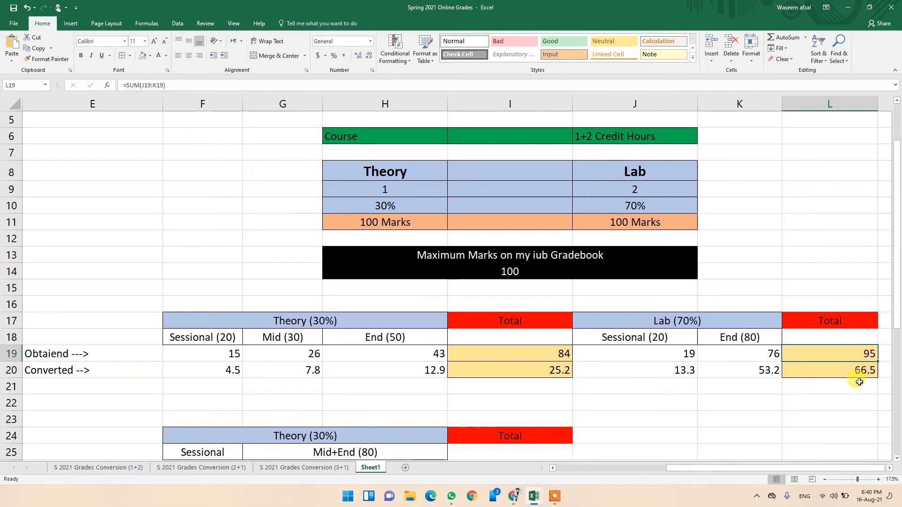
- Set the obtained theory marks in row 19 to their maximums: Sessional 20, Mid 30 and End 50
left_click(231, 358)
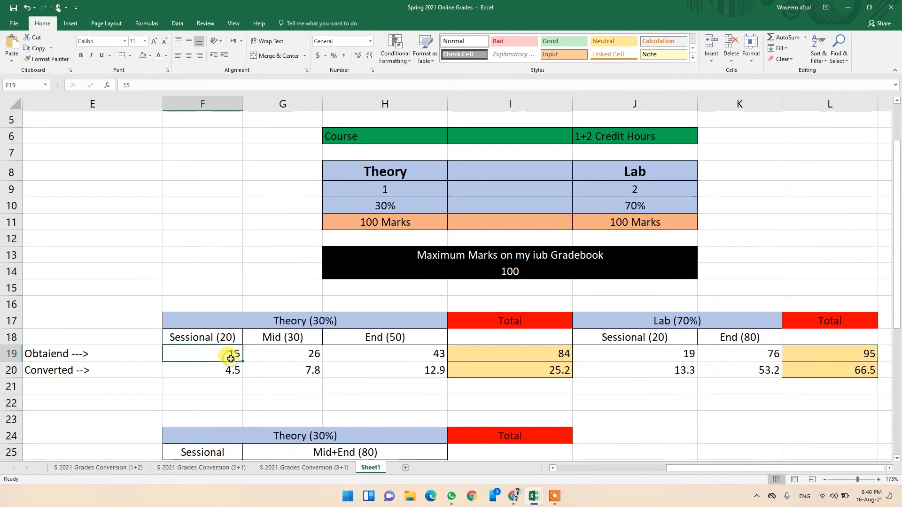
type("20")
key("Tab")
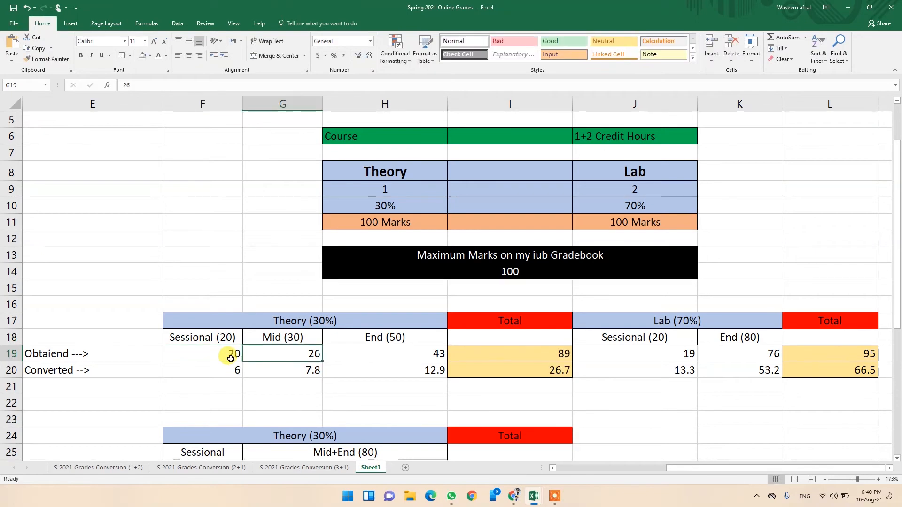
type("30")
key("Tab")
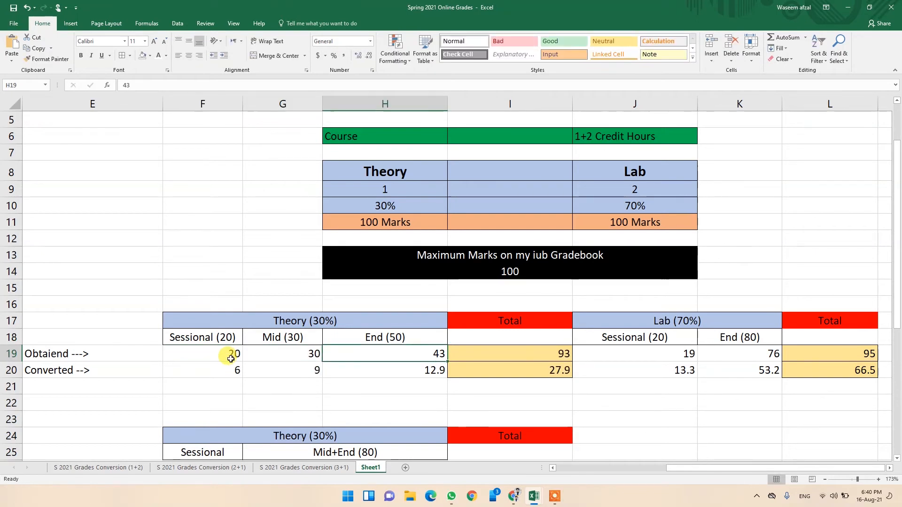
type("50")
key("Tab")
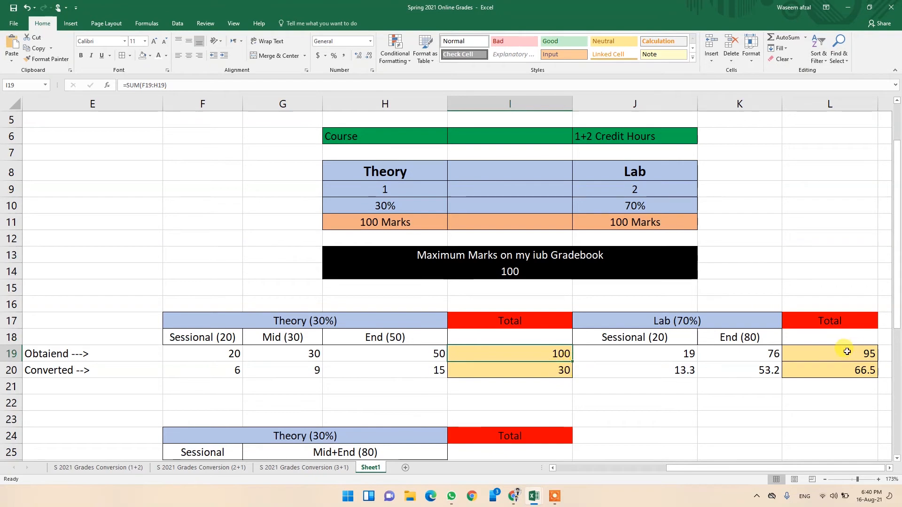
- Set the obtained lab marks in row 19 to their maximums: Sessional 20 and End 80
left_click(683, 352)
type("20")
key("Tab")
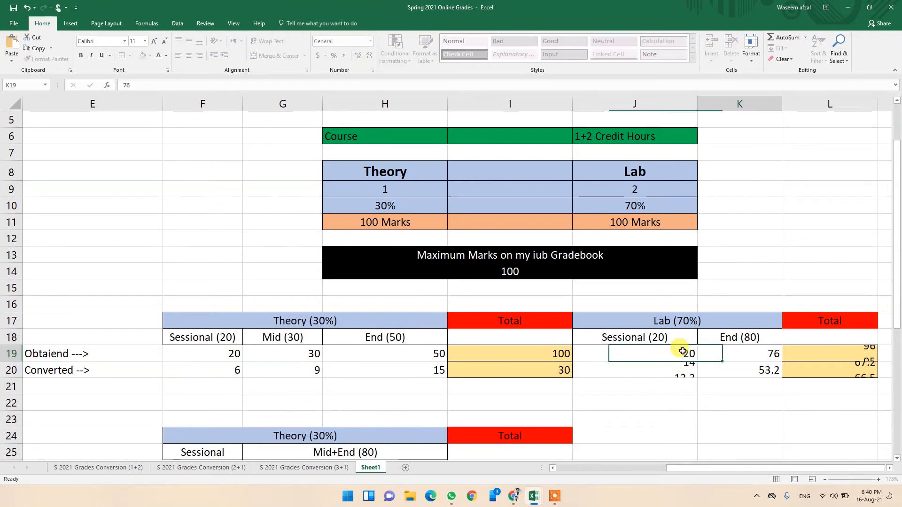
type("80")
key("Tab")
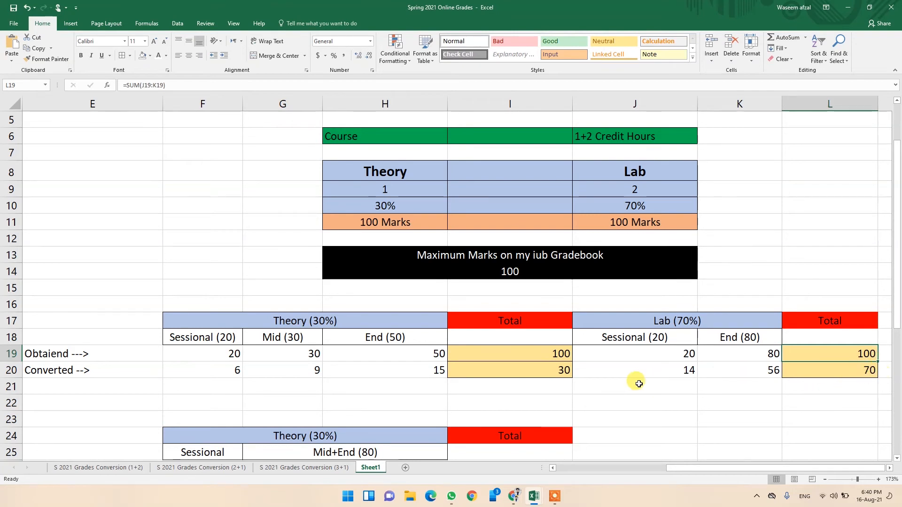
- Enter a Sessional mark of 20 in row 26 of the theory table that combines Mid and End
left_click(221, 339)
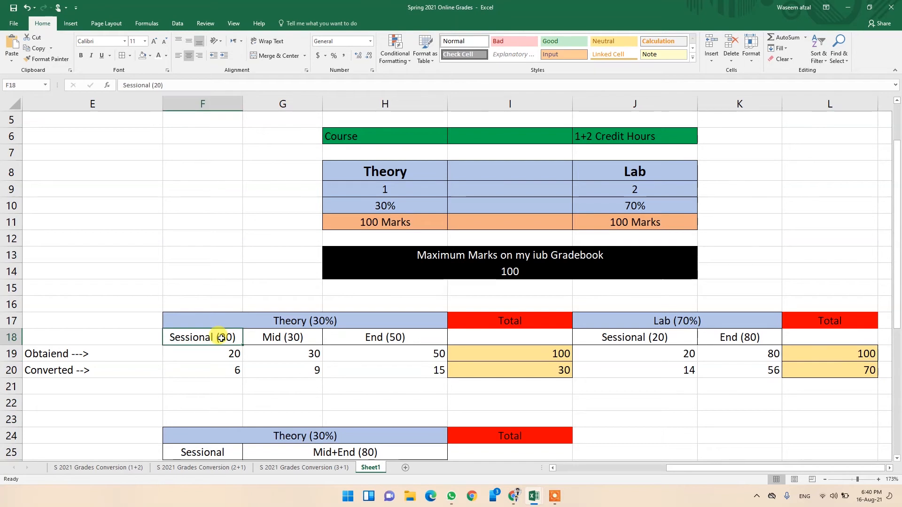
key("Right")
key("shift+Right")
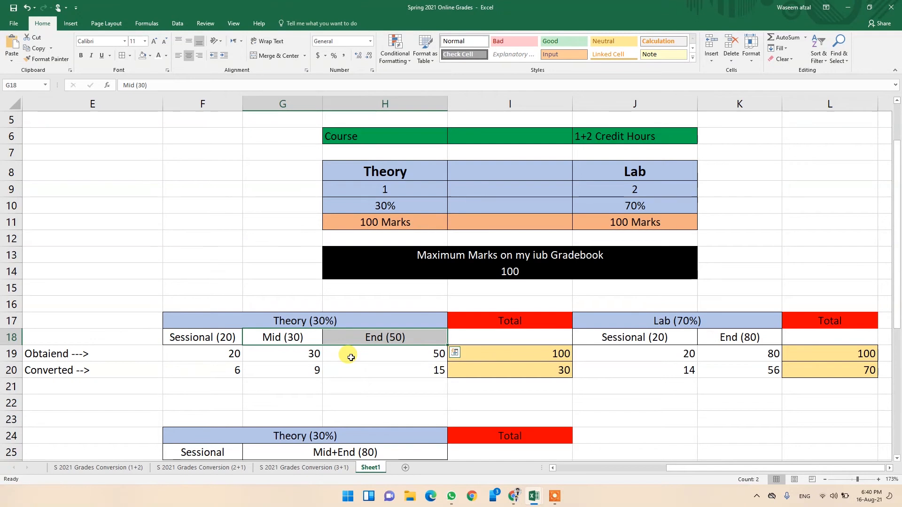
scroll(347, 355, "down", 2)
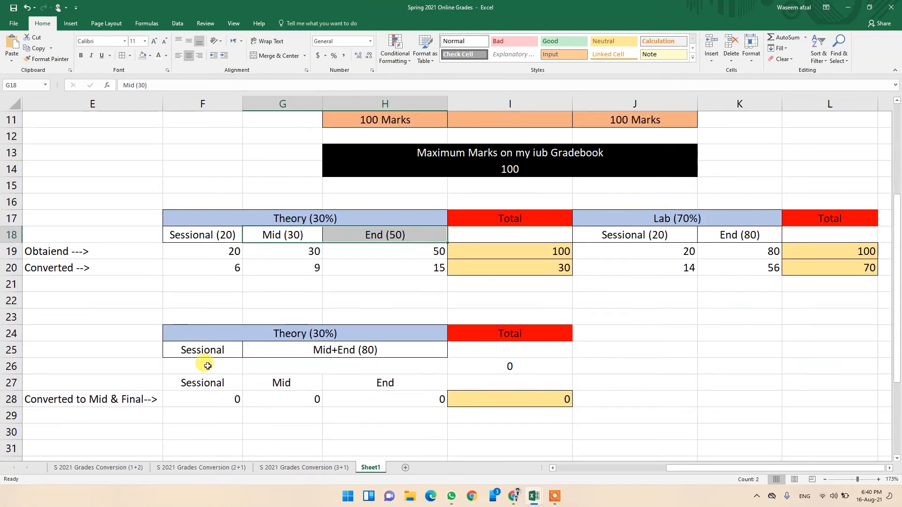
scroll(208, 366, "down", 1)
left_click(204, 333)
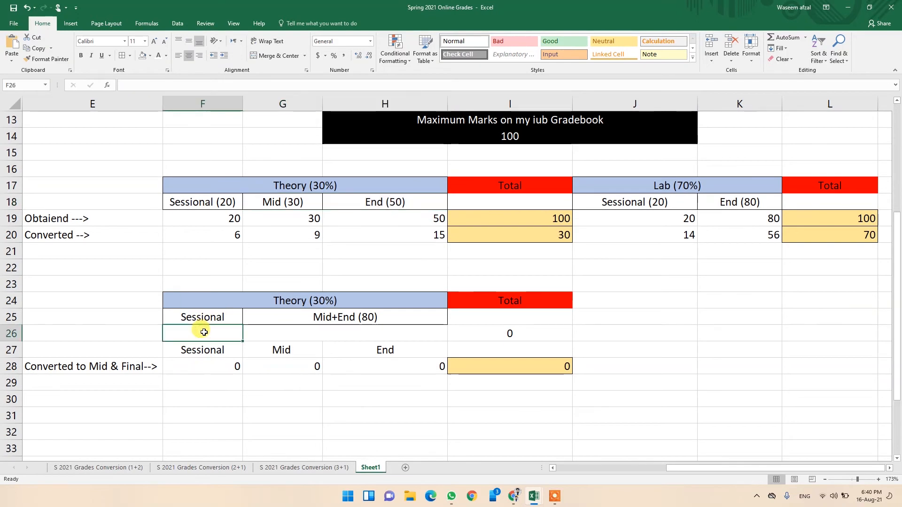
type("20")
key("Return")
- Enter 75 as the combined Mid+End mark in row 26
left_click(204, 333)
key("Right")
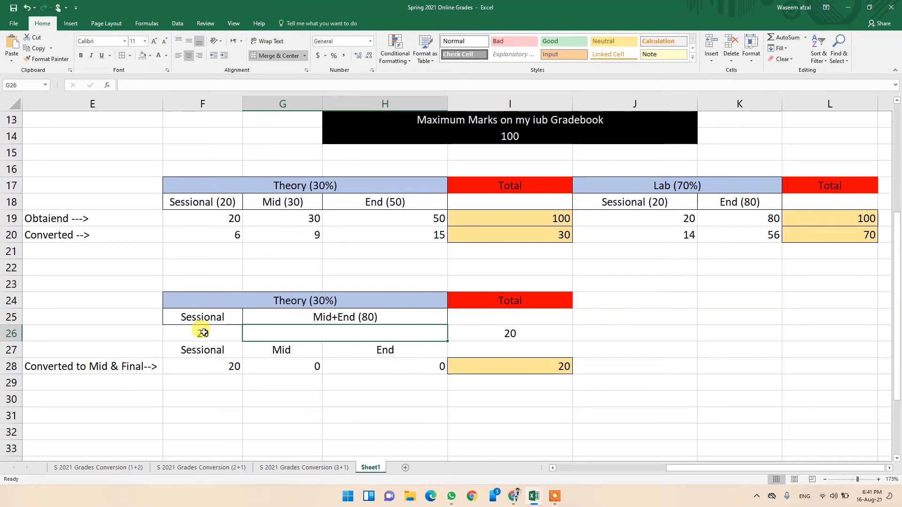
type("75")
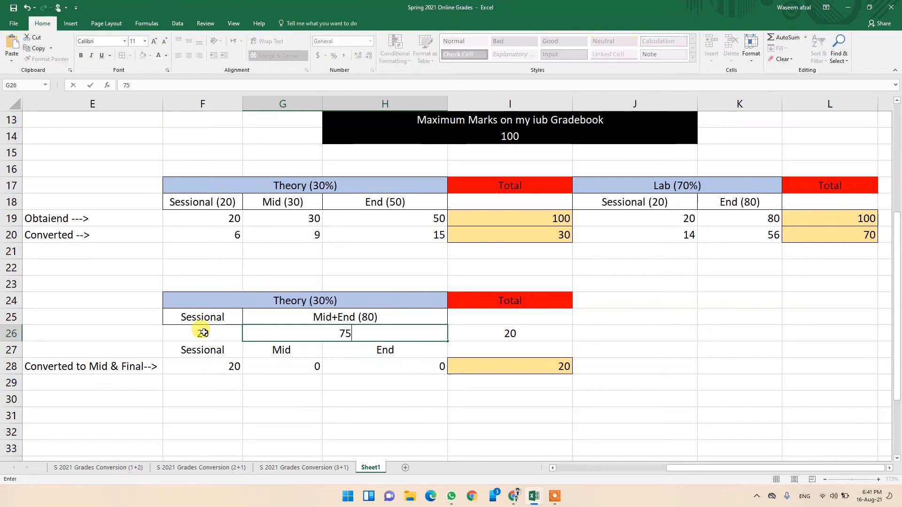
key("Return")
key("Return")
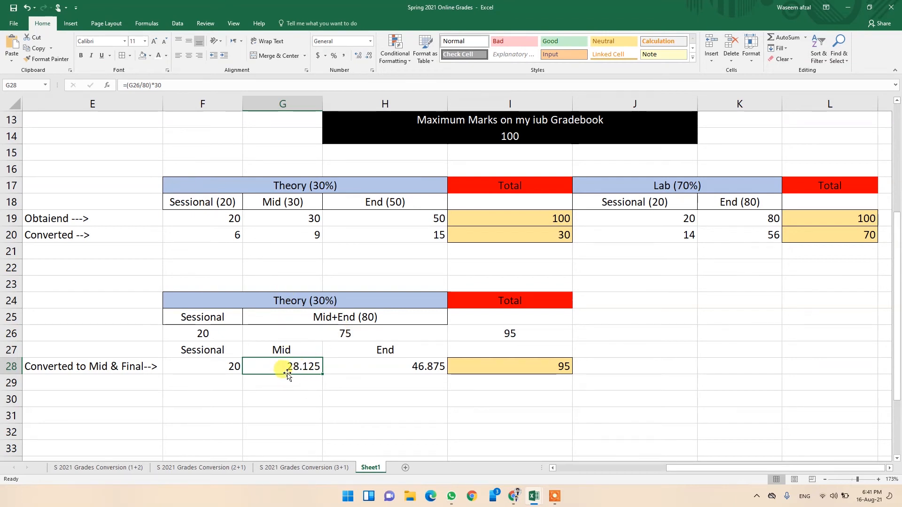
- Set the combined Mid+End mark in row 26 to 80
left_click(400, 371)
left_click(365, 334)
type("80")
key("Return")
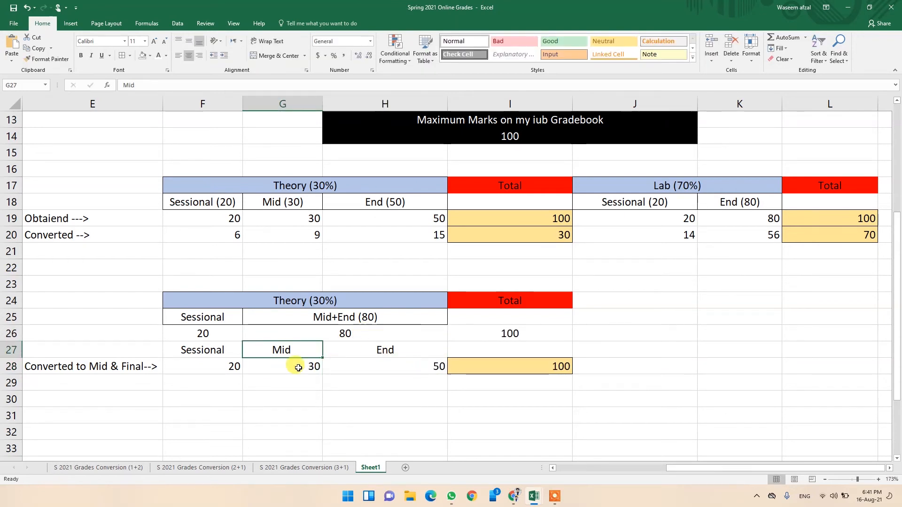
- Compare the row 26 marks with their Mid and Final split in row 28, and check the converted theory marks in row 20
left_click(210, 337)
key("shift+Right")
key("shift+Right")
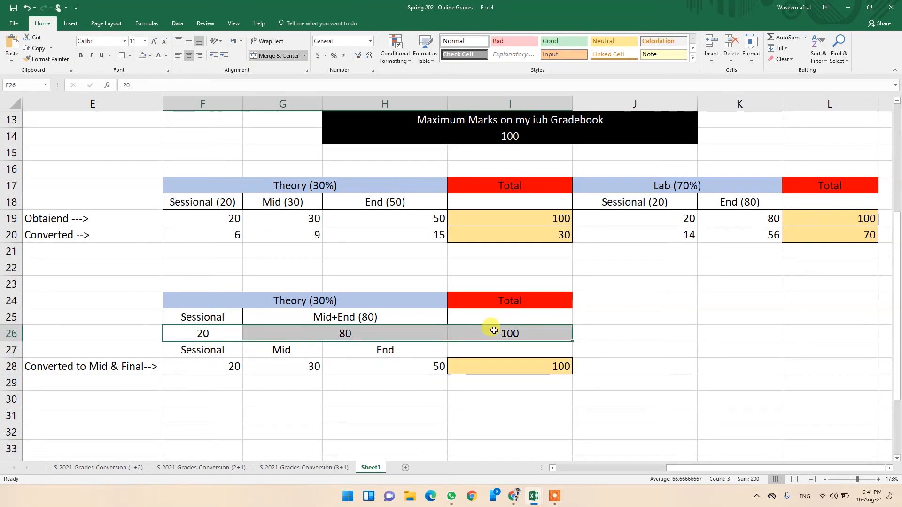
left_click(224, 368)
key("shift+Right")
key("shift+Right")
key("shift+Right")
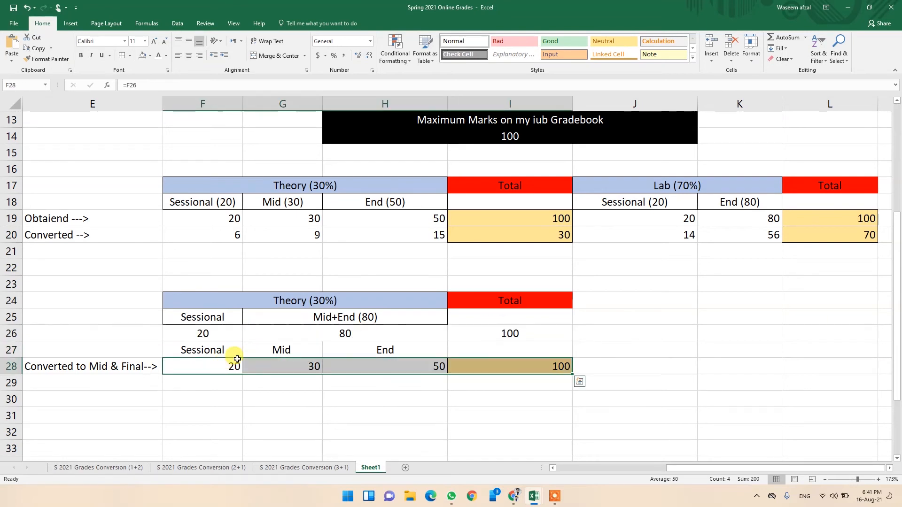
left_click(259, 234)
left_click(230, 238)
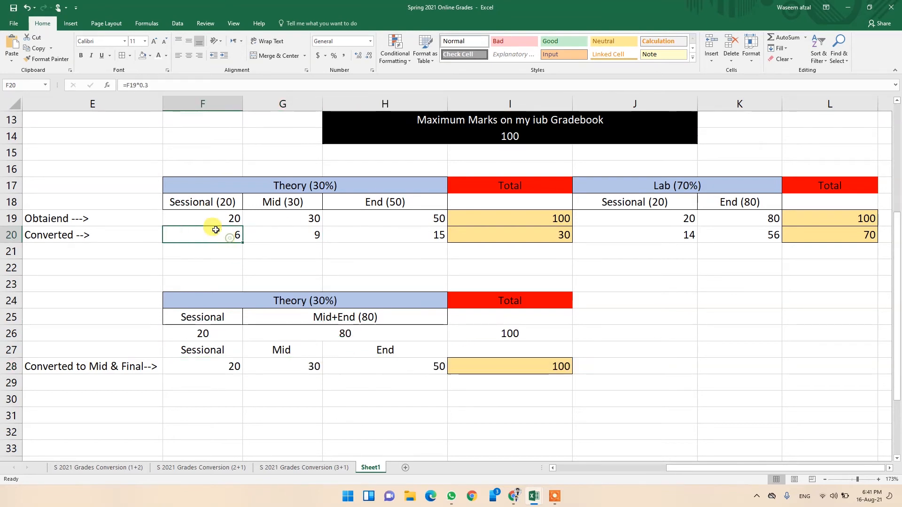
left_click(287, 234)
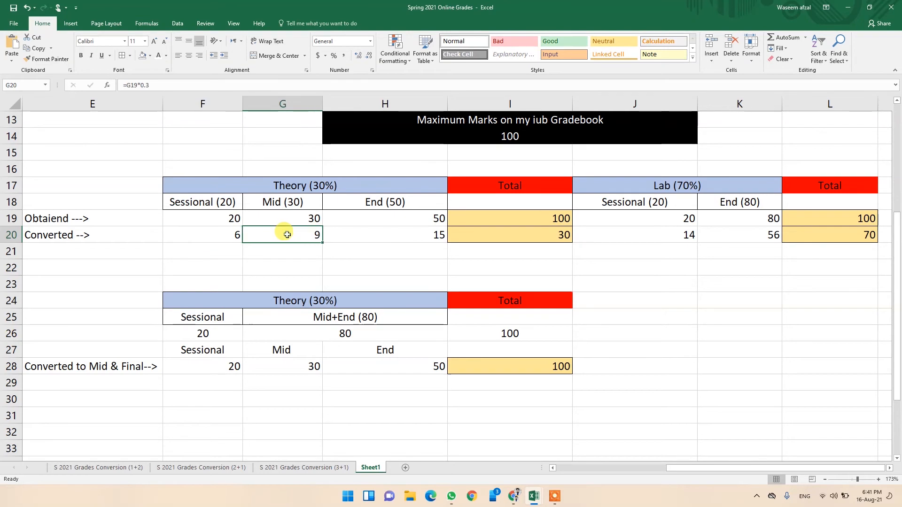
left_click(348, 232)
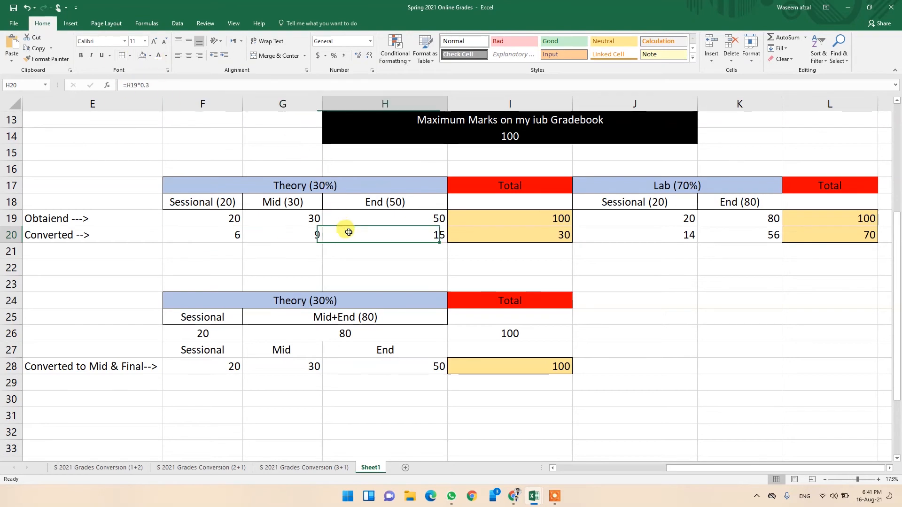
scroll(353, 229, "up", 1)
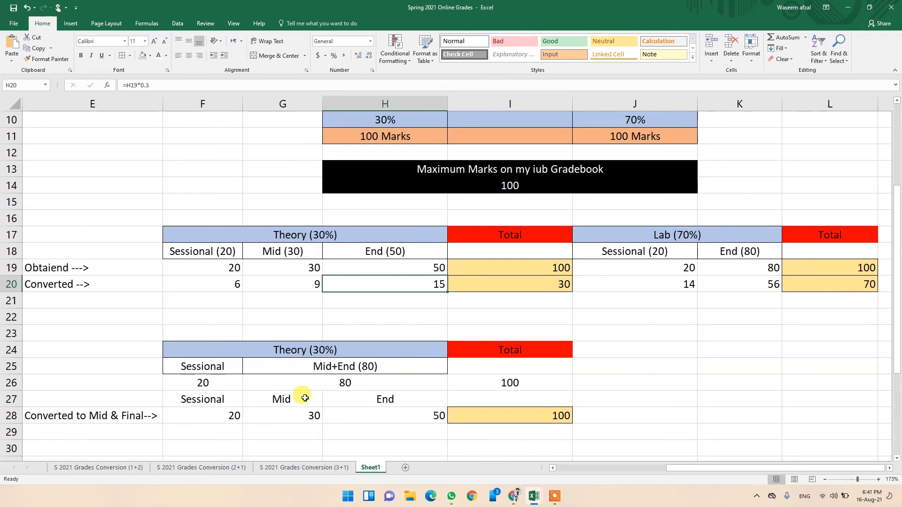
- Open the S 2021 Grades Conversion (1+2) sheet and copy the student names and registration numbers in A2:B40 of the blank_gradebook (2) workbook
left_click(120, 468)
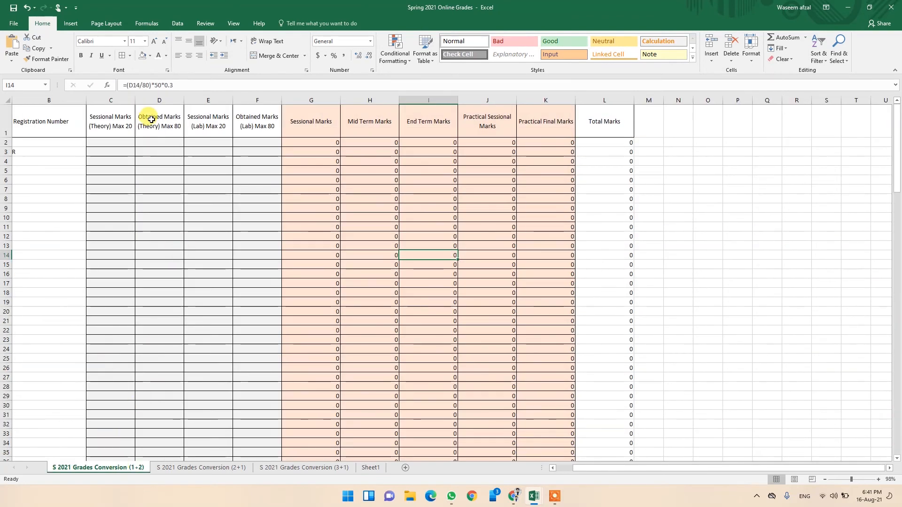
scroll(330, 255, "left", 1)
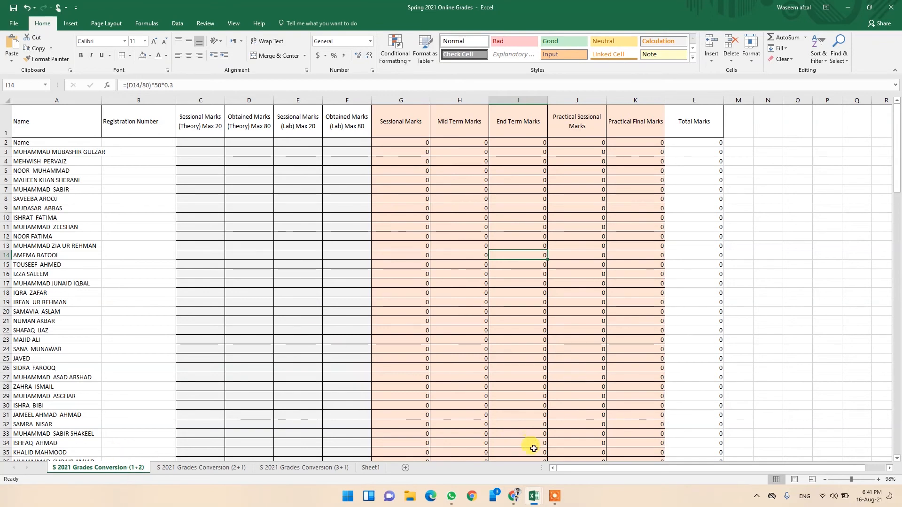
mouse_move(536, 495)
left_click(562, 450)
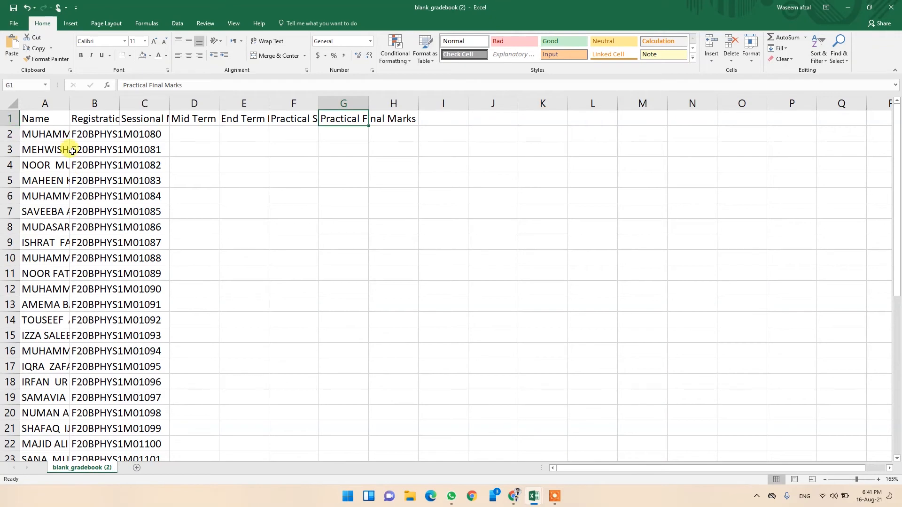
left_click_drag(31, 133, 96, 428)
key("ctrl+c")
- Switch back to the Spring 2021 Online Grades workbook and clear the existing student names below the Name header
mouse_move(526, 497)
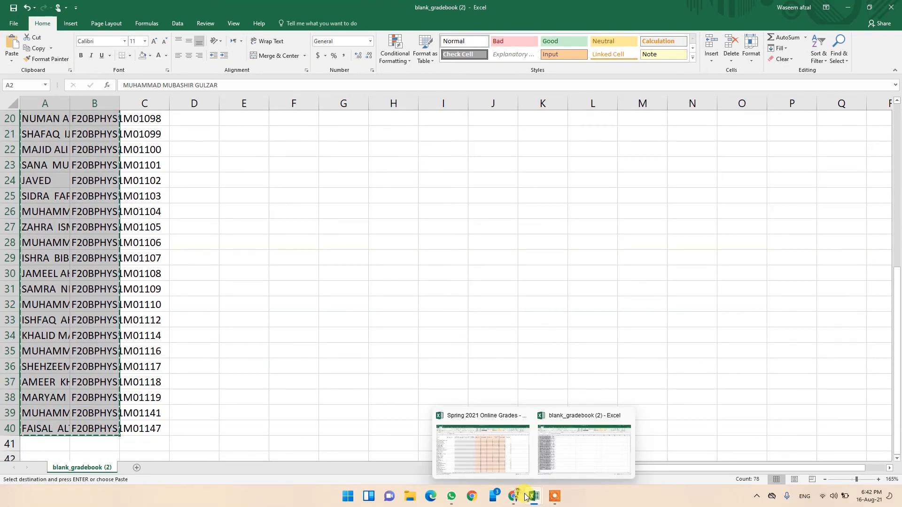
left_click(519, 465)
left_click_drag(20, 142, 46, 208)
scroll(46, 207, "up", 20)
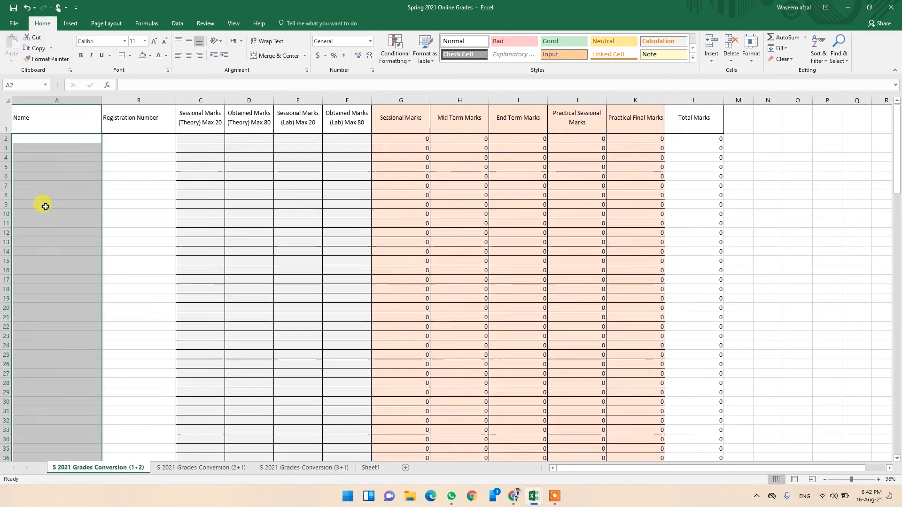
key("Return")
left_click(51, 144)
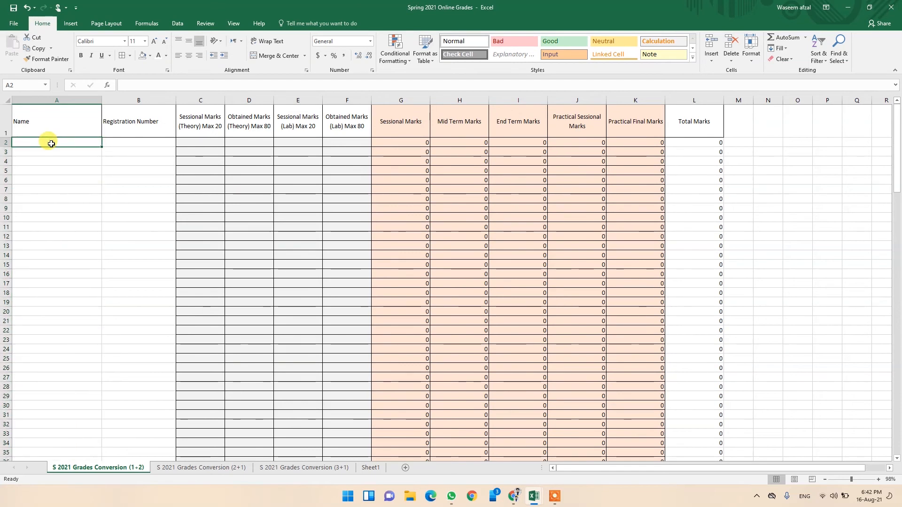
- Copy the blank_gradebook (2) names and registration numbers again and paste them as values starting at A2 of the conversion sheet
right_click(51, 144)
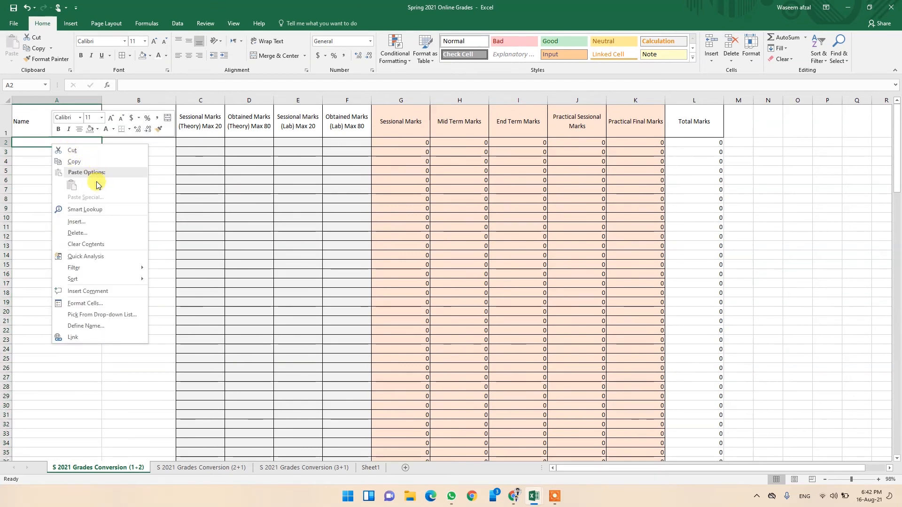
left_click(33, 142)
key("alt+Tab")
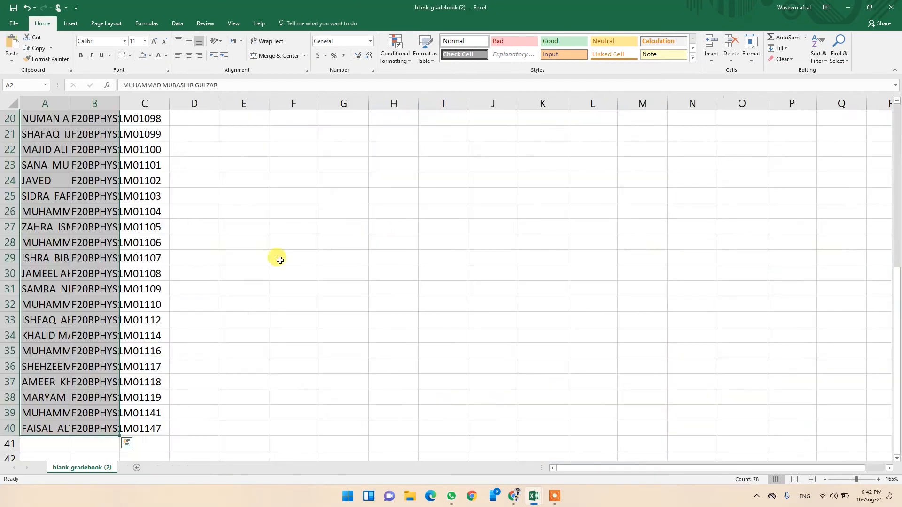
key("ctrl+c")
key("alt+Tab")
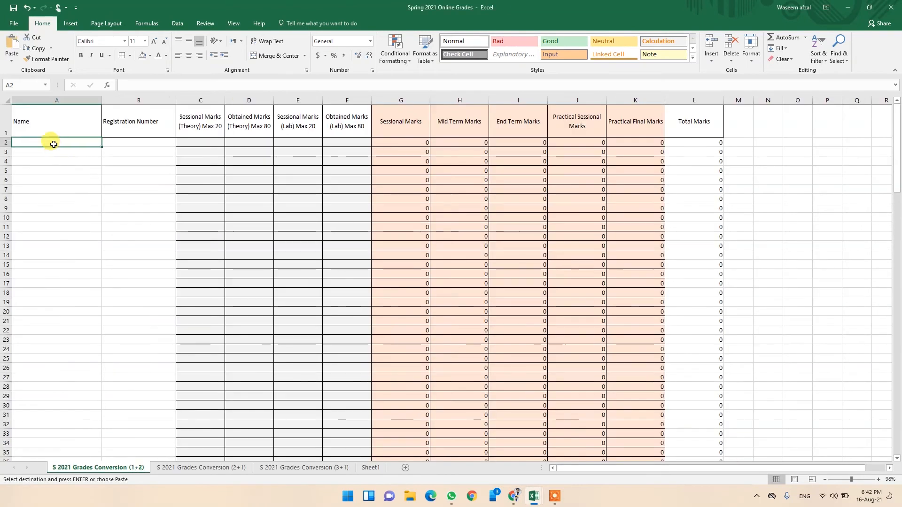
right_click(52, 143)
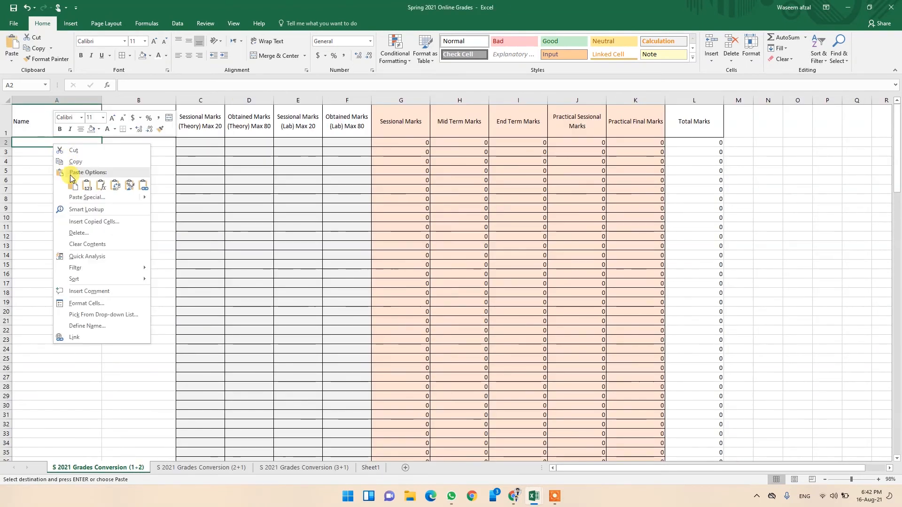
left_click(87, 186)
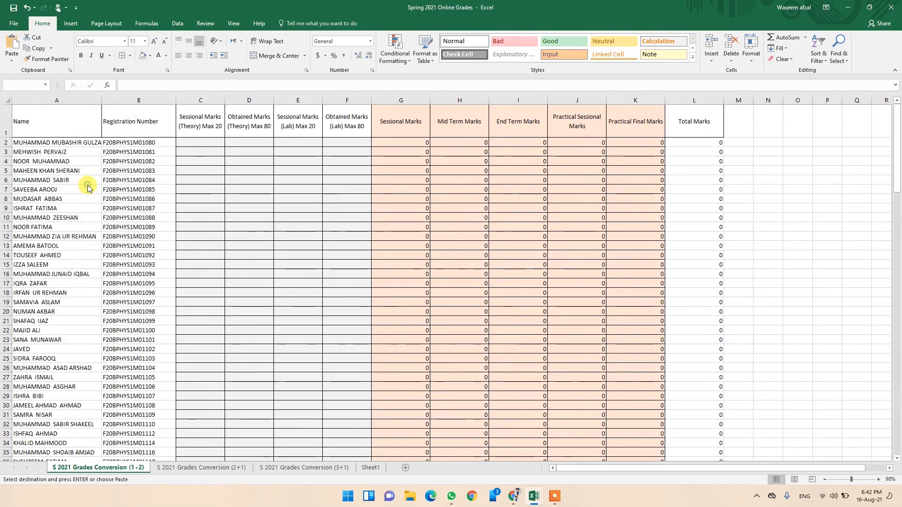
left_click(87, 186)
left_click(80, 158)
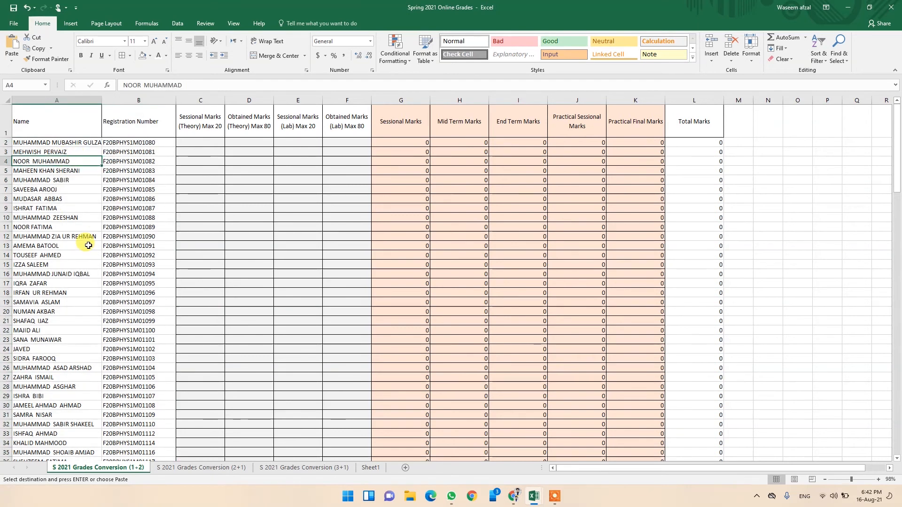
scroll(87, 242, "down", 3)
scroll(88, 245, "up", 3)
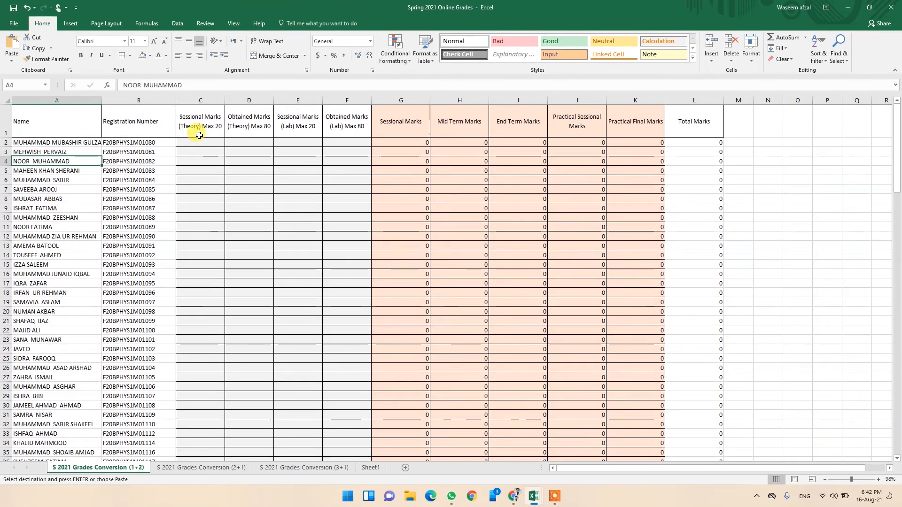
- Enter the first student's marks in C2:F2: theory sessional 18, theory obtained 75, lab sessional 17 and lab obtained 78
scroll(200, 136, "up", 2)
left_click(253, 134)
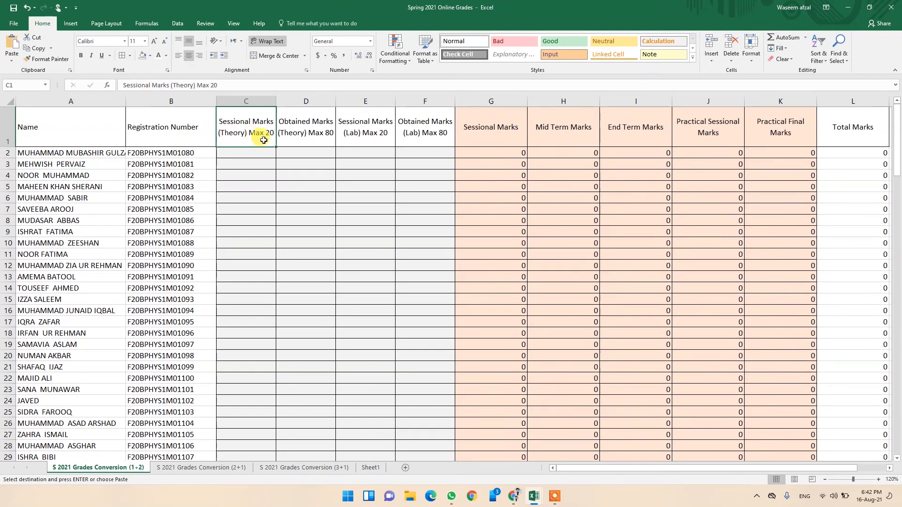
left_click(250, 155)
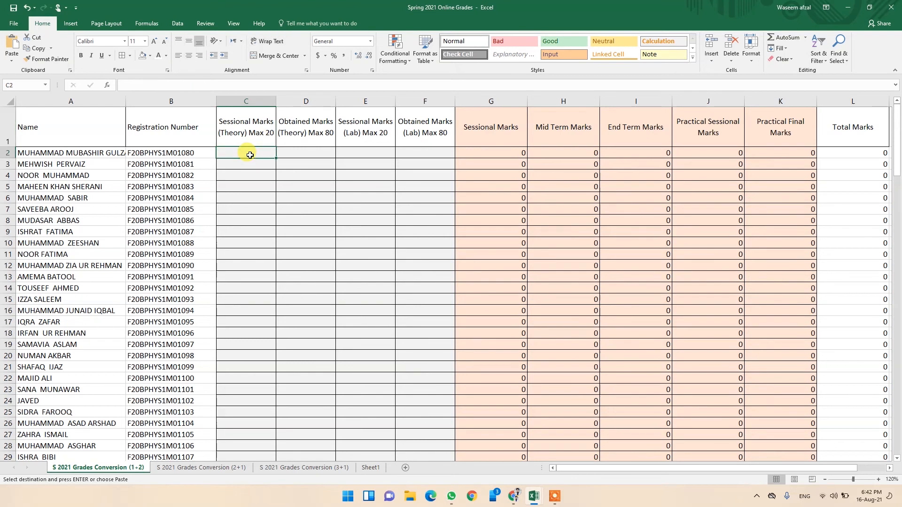
type("18")
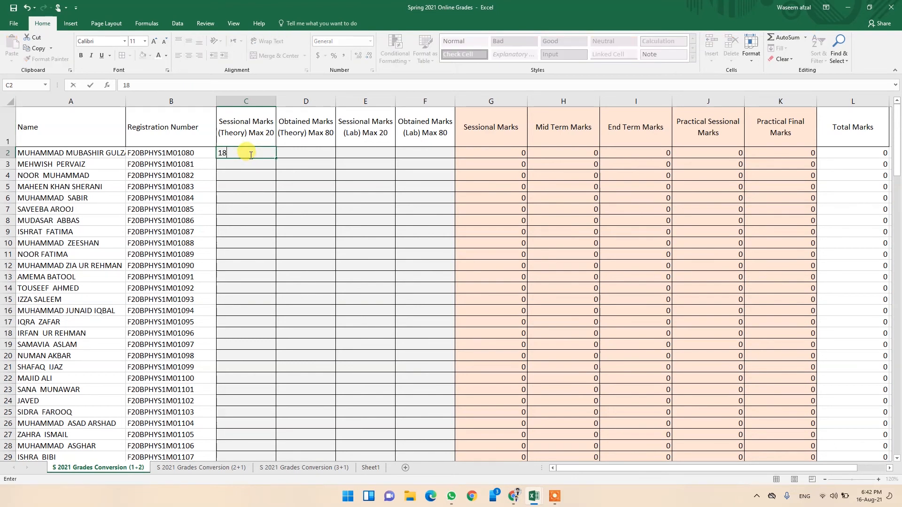
key("Tab")
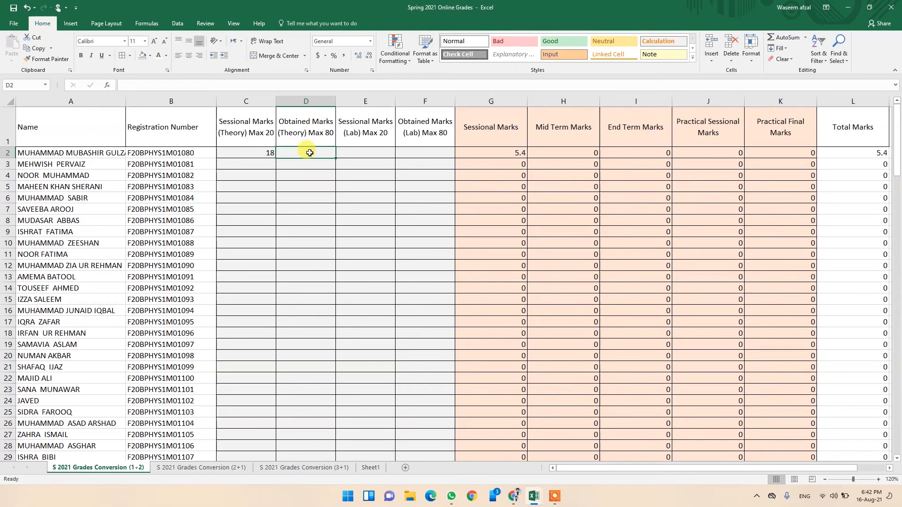
type("75")
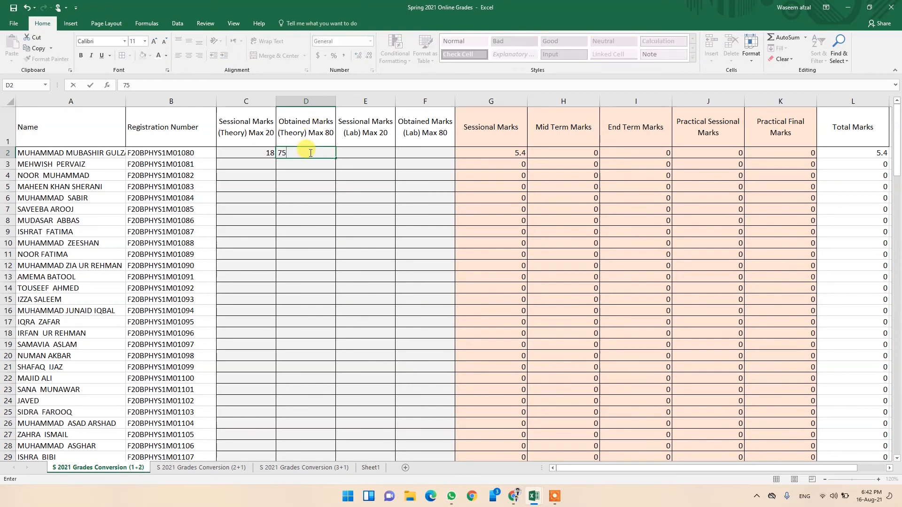
key("Tab")
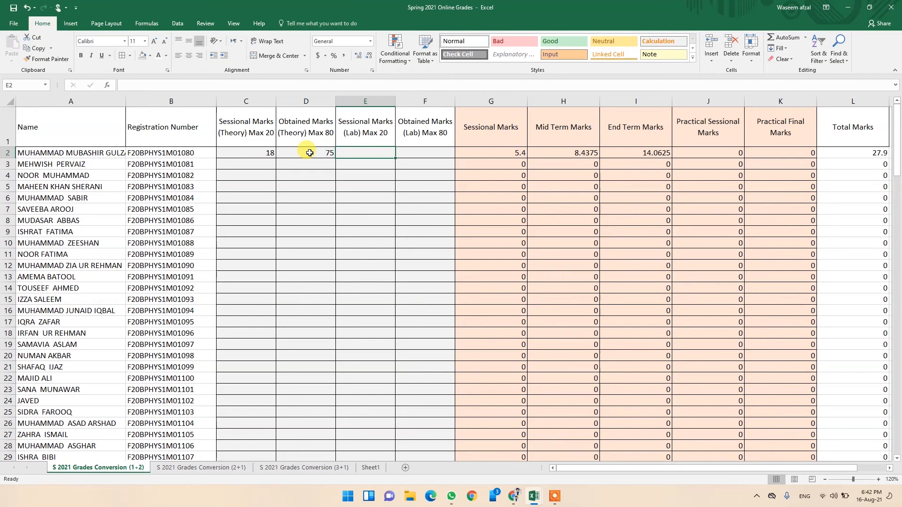
type("17")
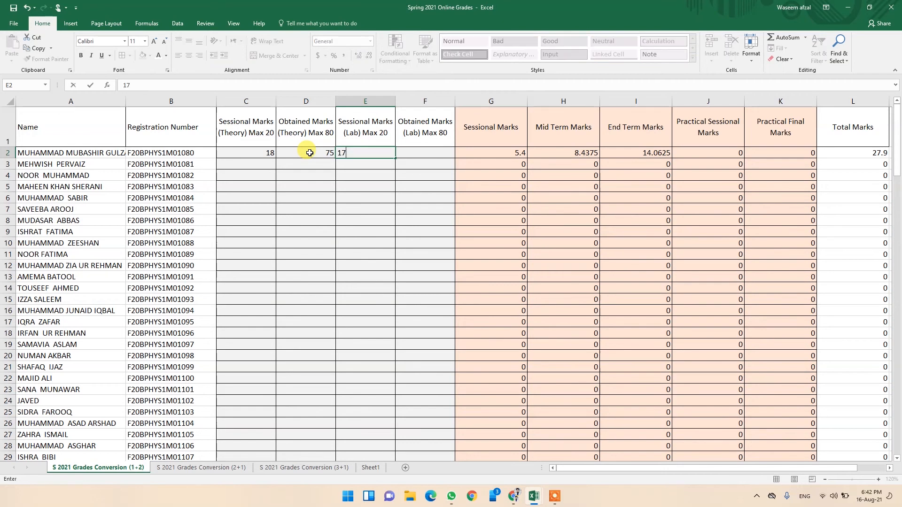
key("Tab")
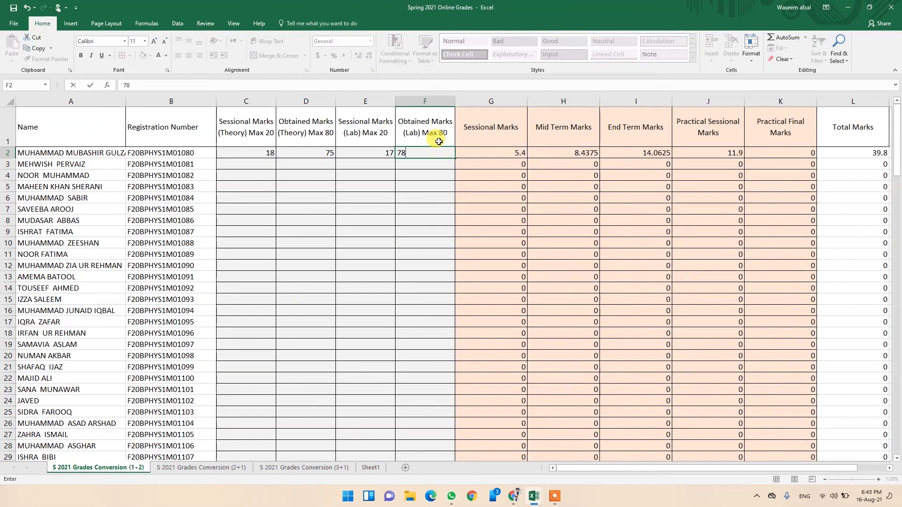
key("Tab")
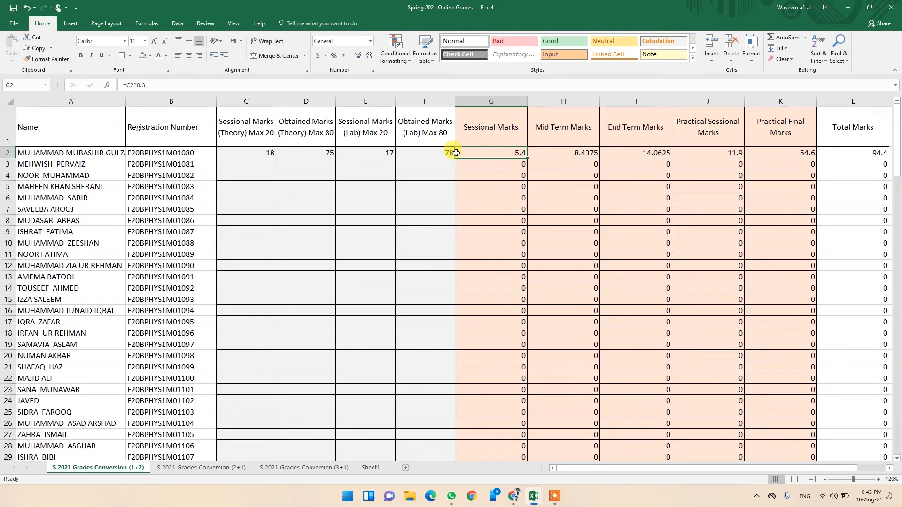
- Compare the first student's entered theory and lab marks with the conversion formulas in G2:K2
left_click(254, 153)
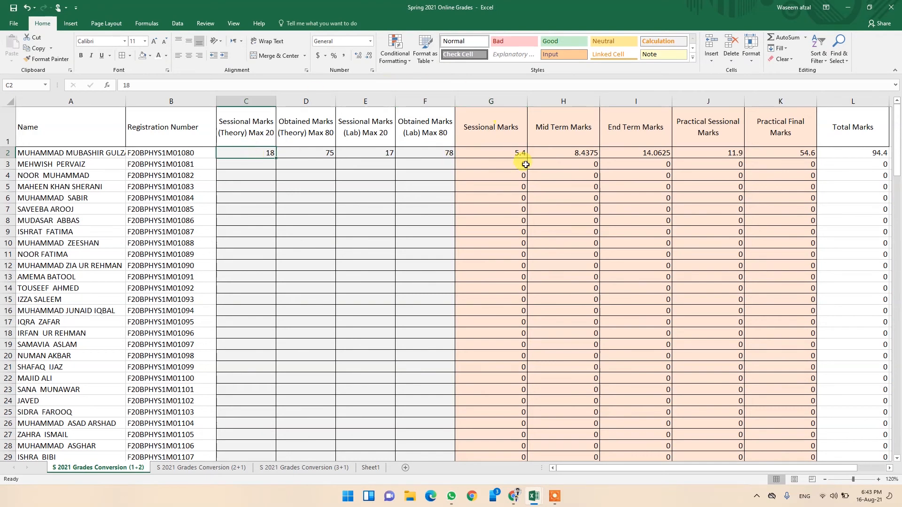
left_click(507, 154)
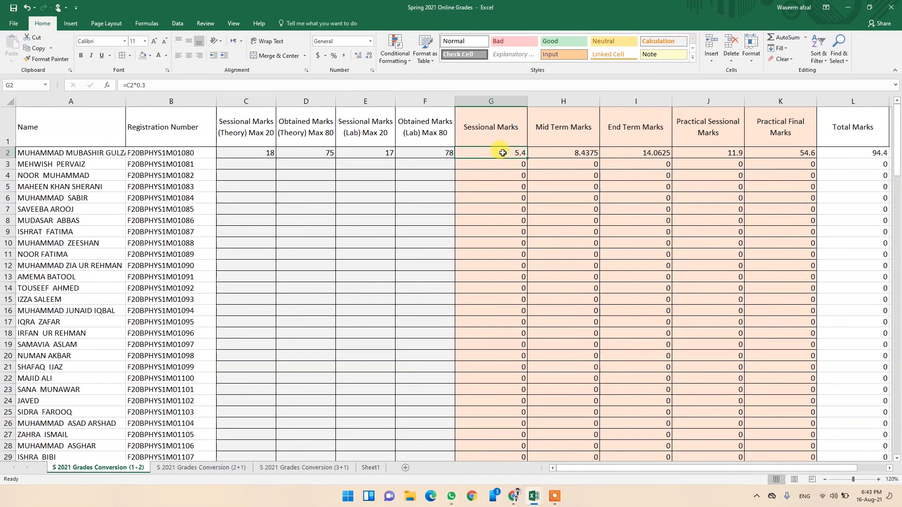
left_click(312, 150)
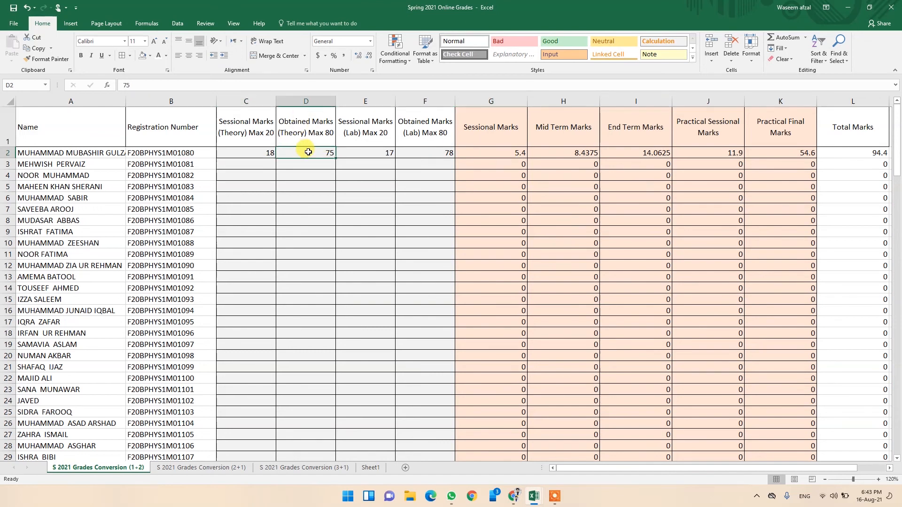
left_click(567, 157)
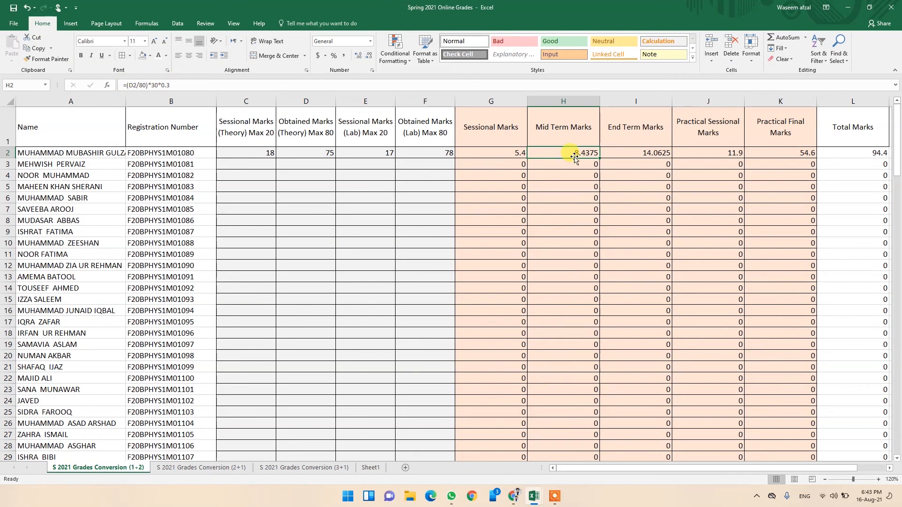
key("Right")
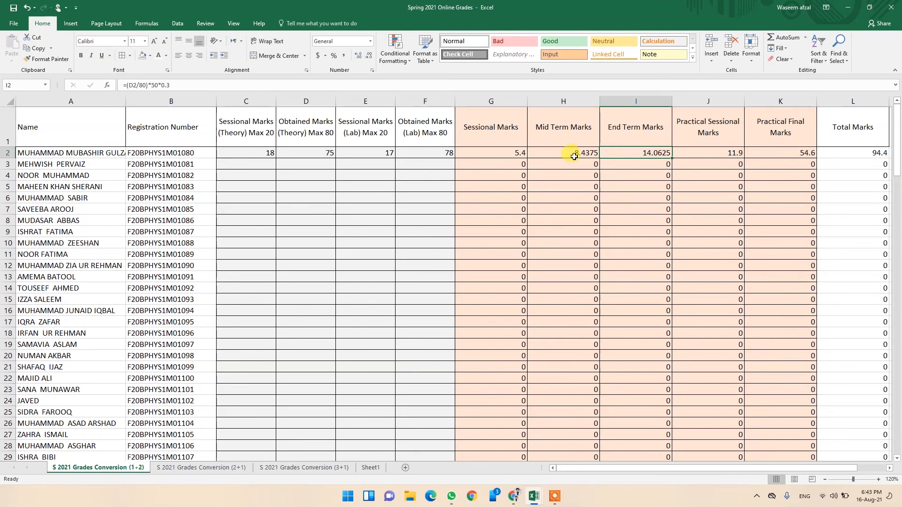
left_click(701, 151)
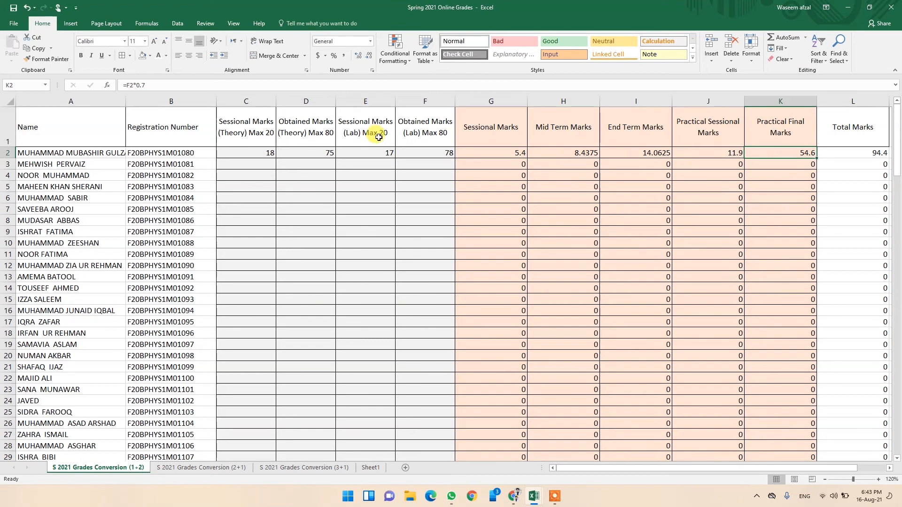
- Review the theory and lab headers in C1:F1, then the converted marks in G2:K2 and the total formula in L2
left_click_drag(247, 126, 295, 138)
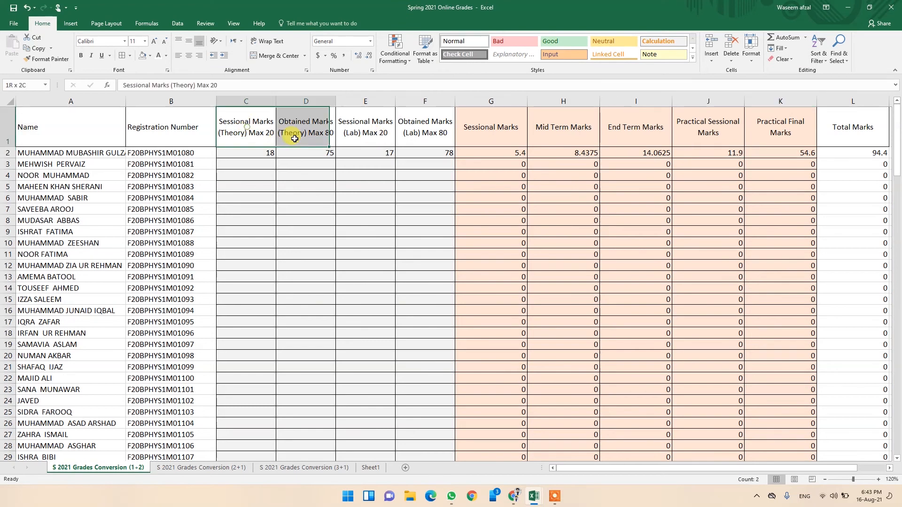
left_click(363, 130)
left_click_drag(363, 130, 421, 132)
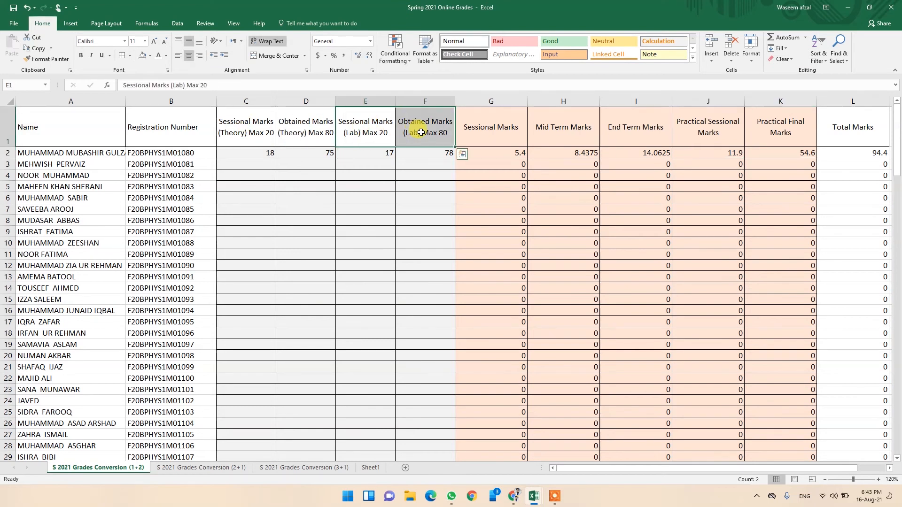
left_click_drag(256, 129, 421, 142)
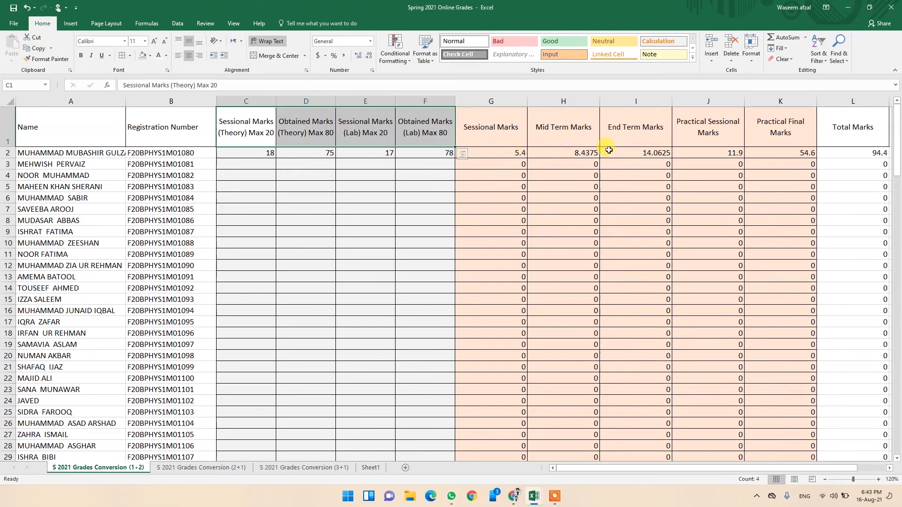
left_click(521, 151)
left_click_drag(521, 151, 772, 150)
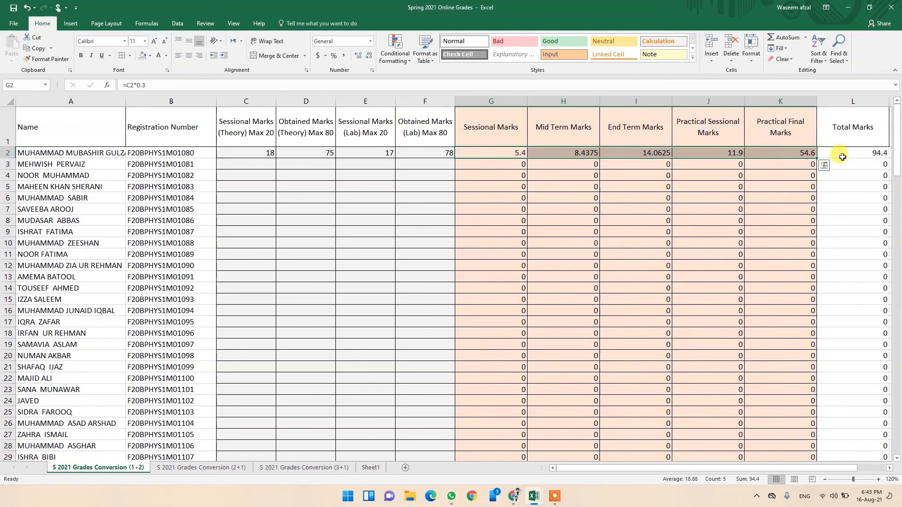
left_click(877, 155)
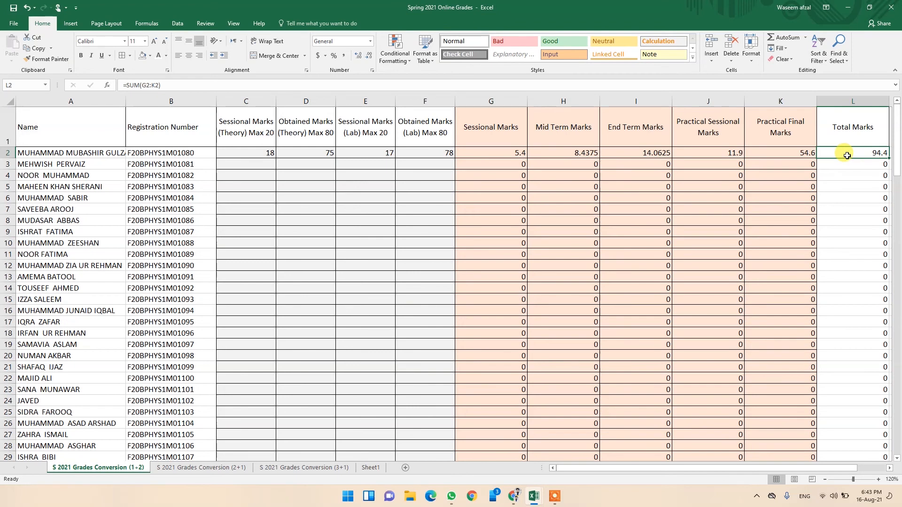
- Replace the first student's marks in C2:F2 with the maximum values 20, 80, 20 and 80
left_click(266, 154)
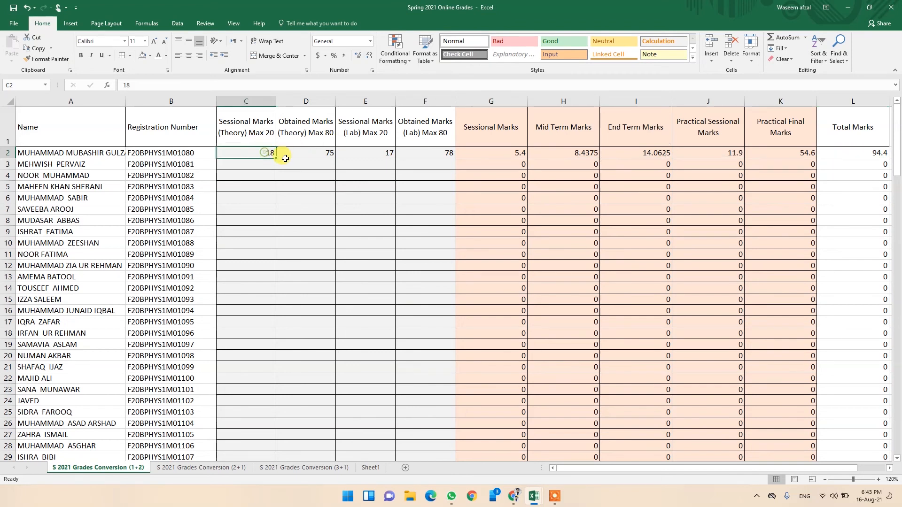
type("20")
key("Tab")
type("80")
key("Tab")
type("20")
key("Tab")
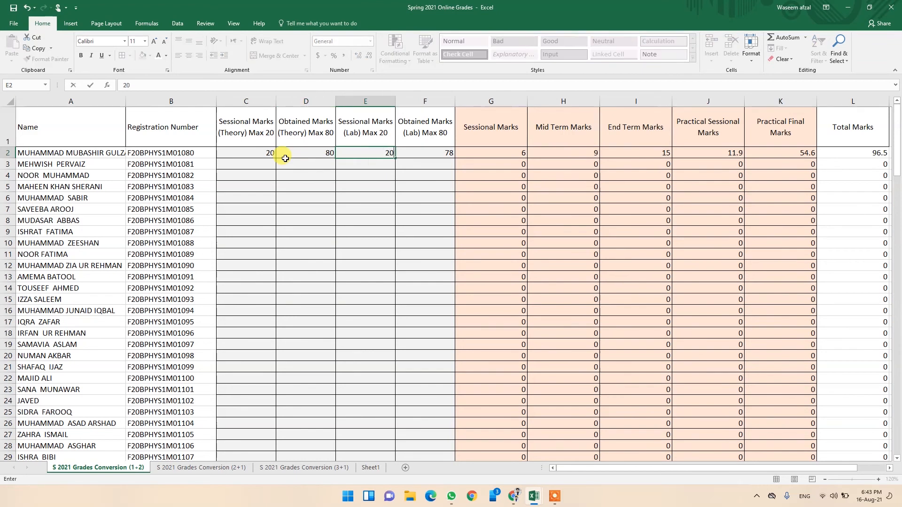
type("80")
key("Tab")
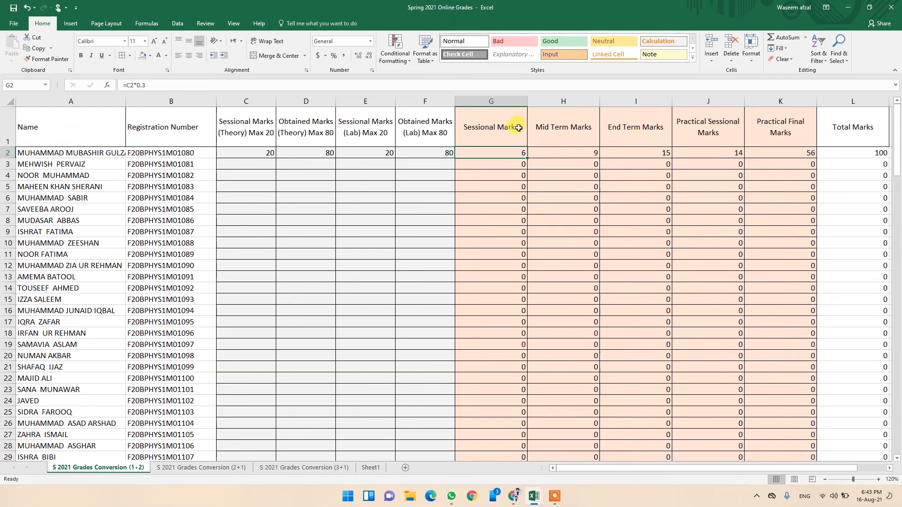
- Check the converted maximum marks under each header in G2:K2 and the total marks in L2
left_click(495, 134)
left_click(493, 150)
left_click(562, 141)
left_click(632, 132)
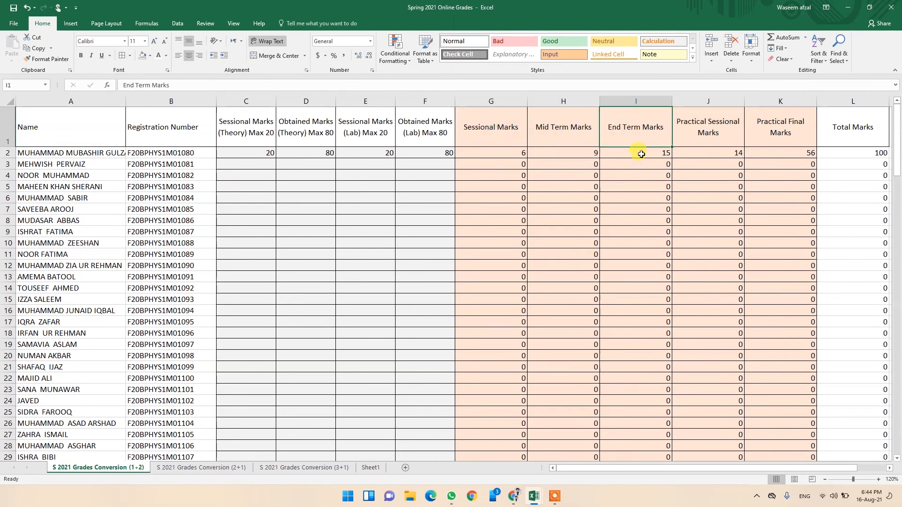
left_click(714, 142)
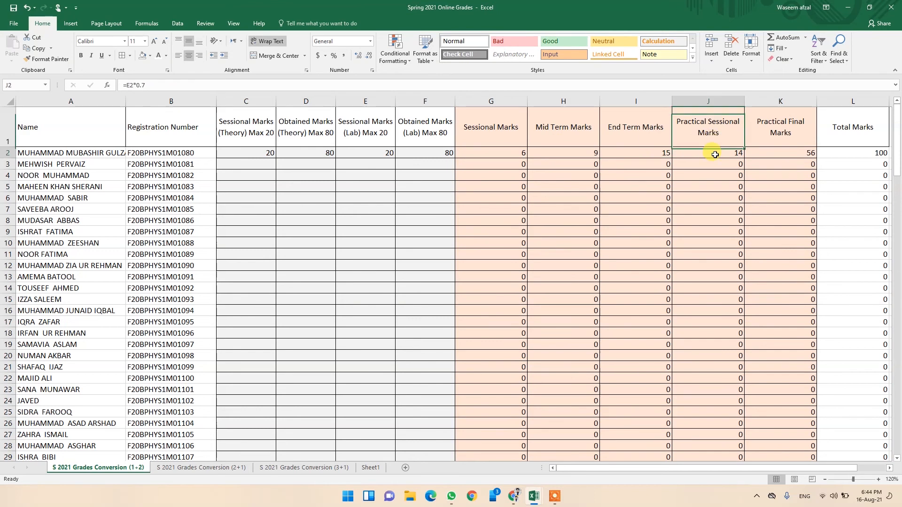
left_click(775, 125)
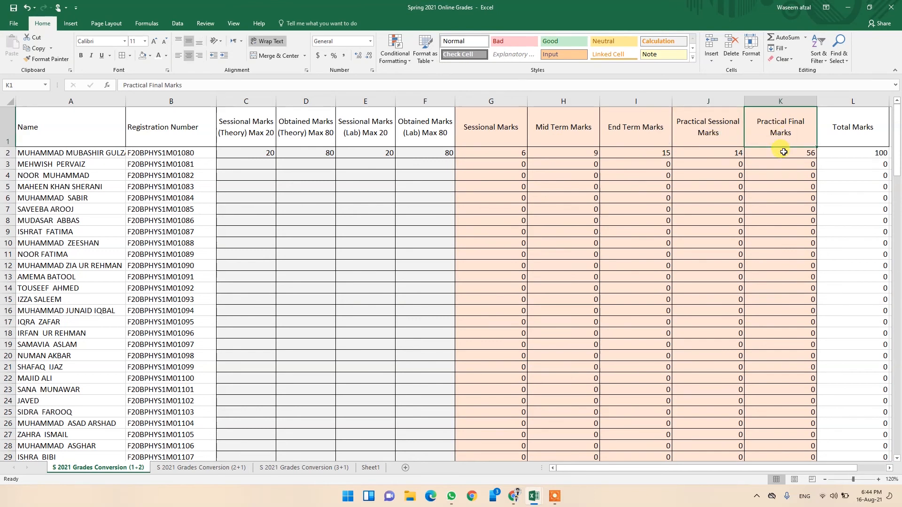
left_click(784, 151)
left_click(850, 153)
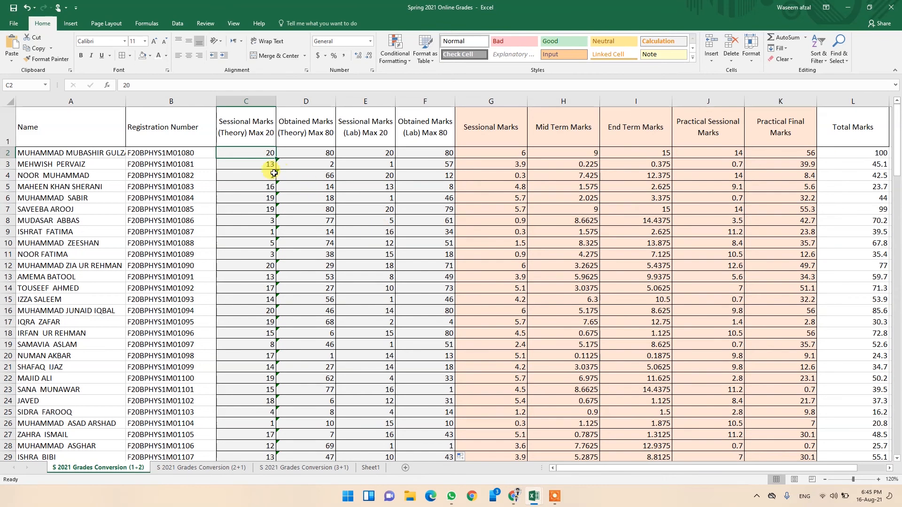
- Review the entered marks, converted marks and totals of all students down to row 40
scroll(433, 239, "down", 4)
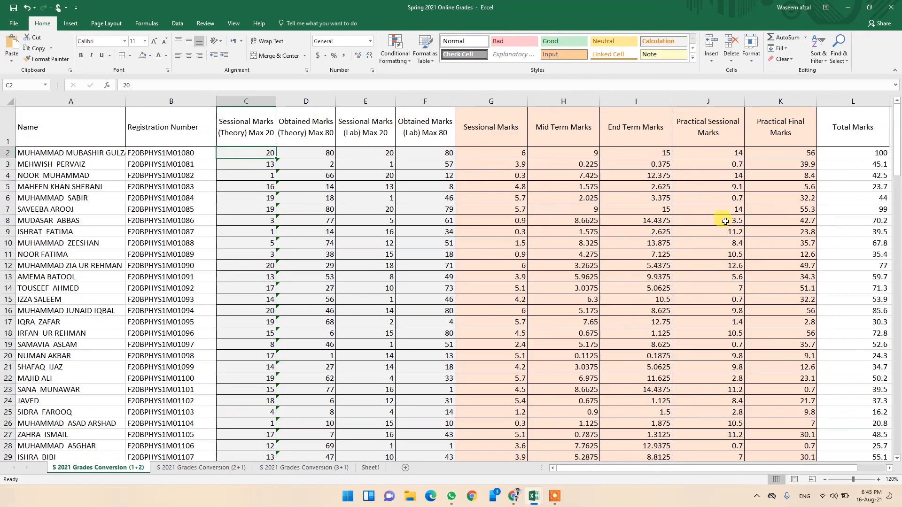
scroll(714, 383, "down", 7)
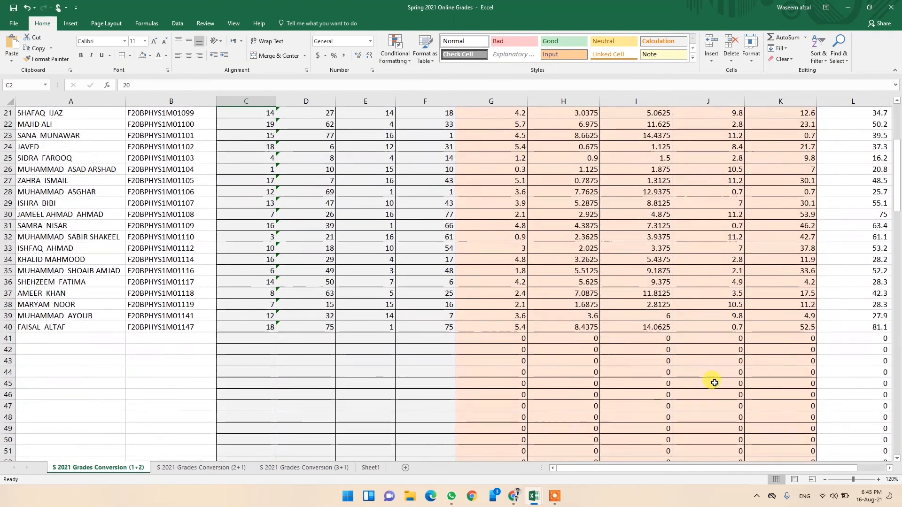
scroll(714, 383, "up", 7)
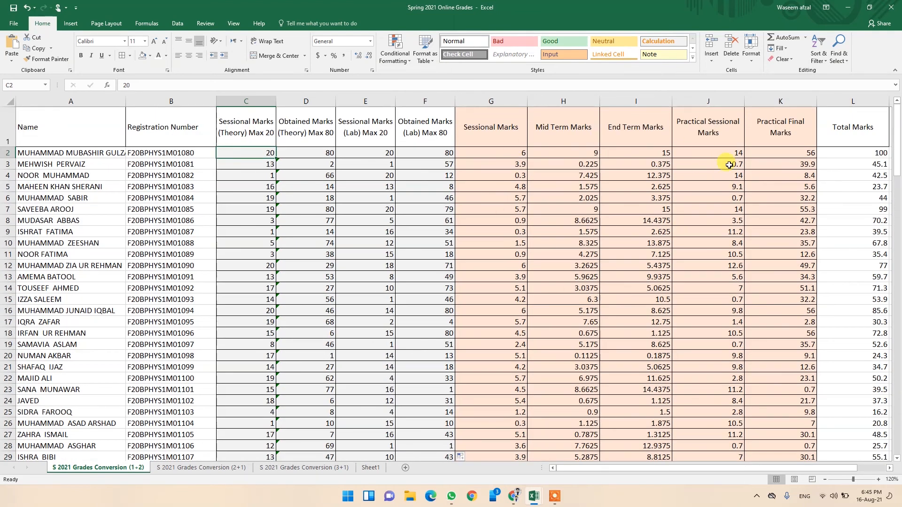
left_click_drag(500, 155, 748, 424)
left_click(567, 238)
left_click_drag(841, 131, 853, 277)
left_click_drag(263, 123, 425, 266)
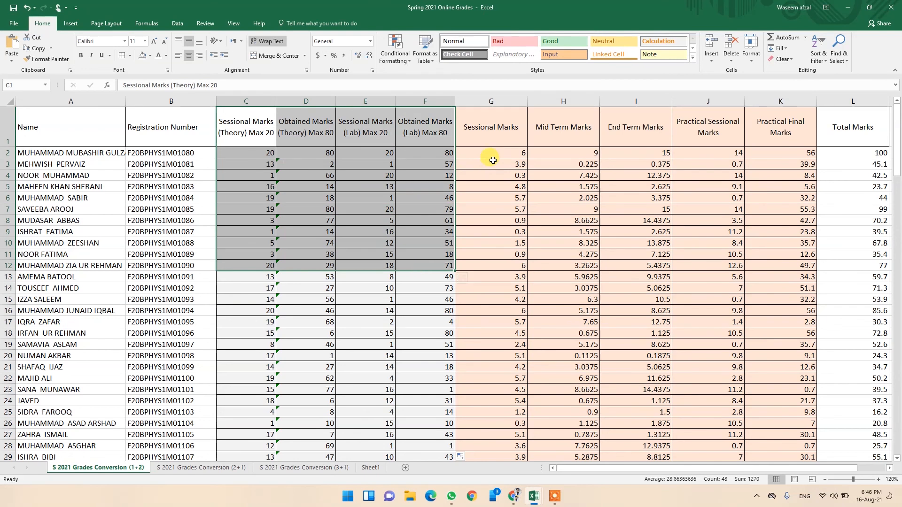
- Copy the converted marks of all students, G2:K40, from the 1+2 grades conversion sheet
left_click_drag(495, 158, 765, 288)
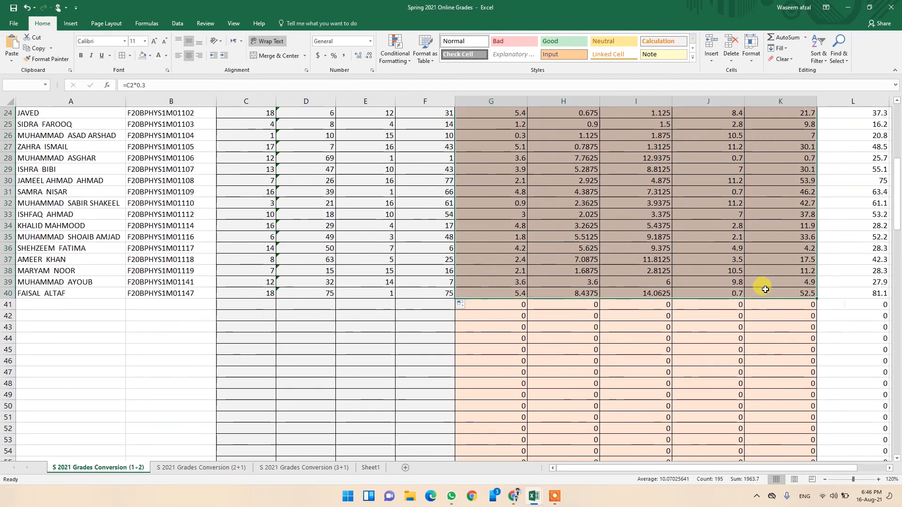
right_click(561, 225)
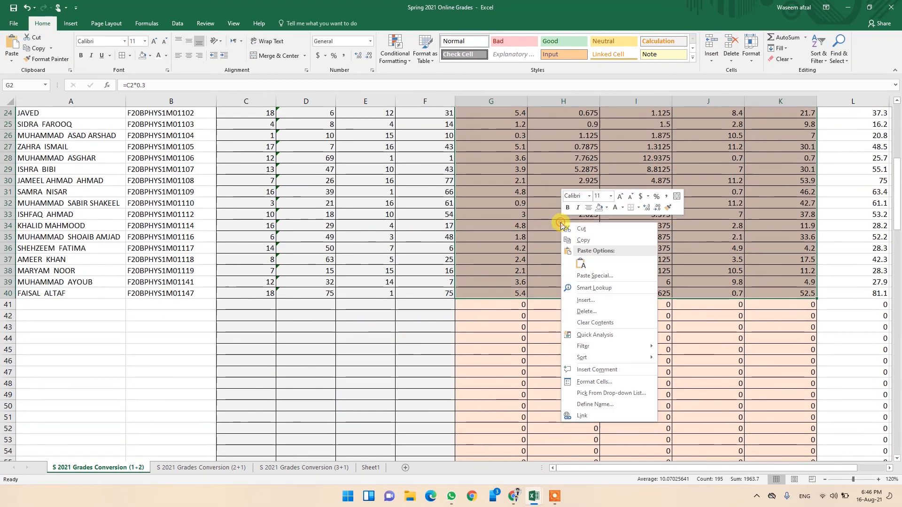
left_click(583, 240)
- Switch to the blank_gradebook (2) workbook and paste the copied marks as values only, starting at C2
mouse_move(534, 495)
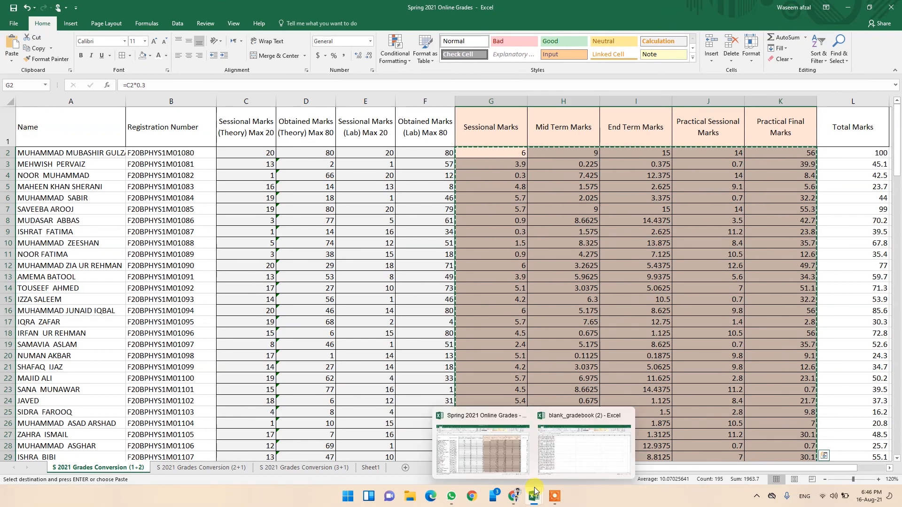
left_click(556, 454)
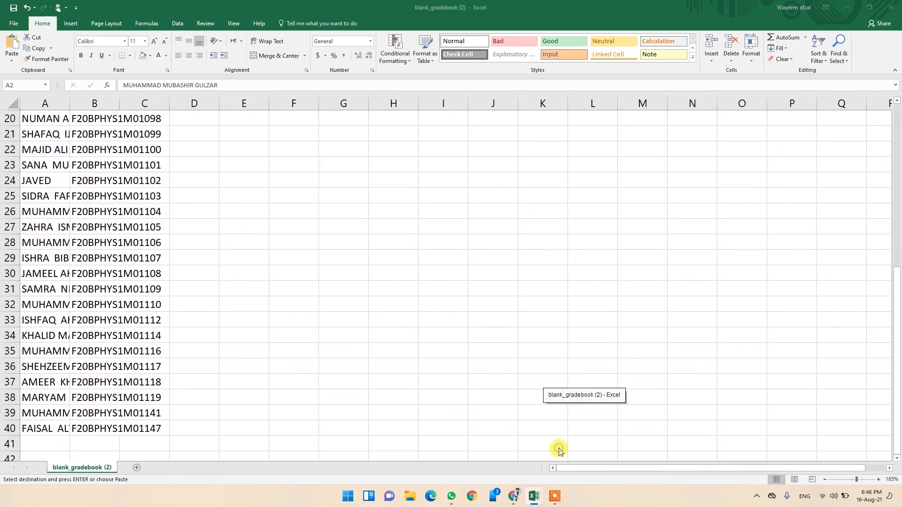
scroll(237, 250, "up", 6)
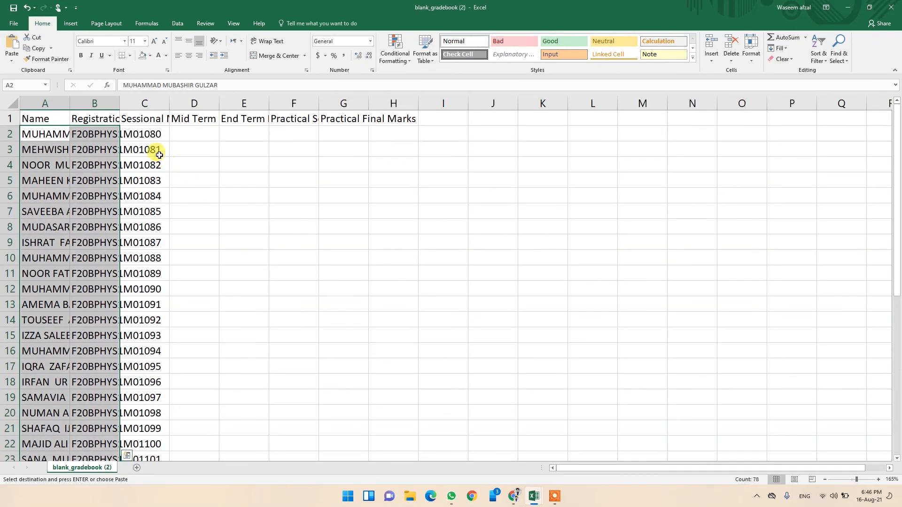
left_click(136, 135)
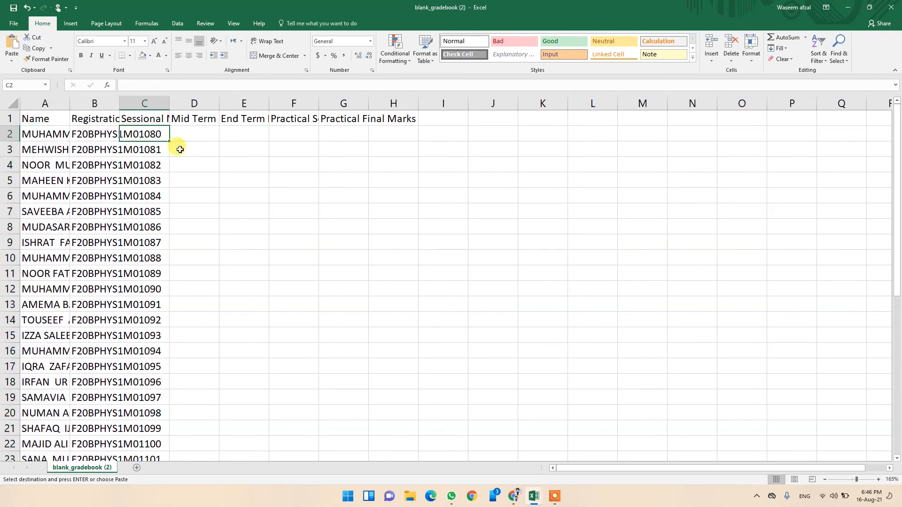
right_click(143, 135)
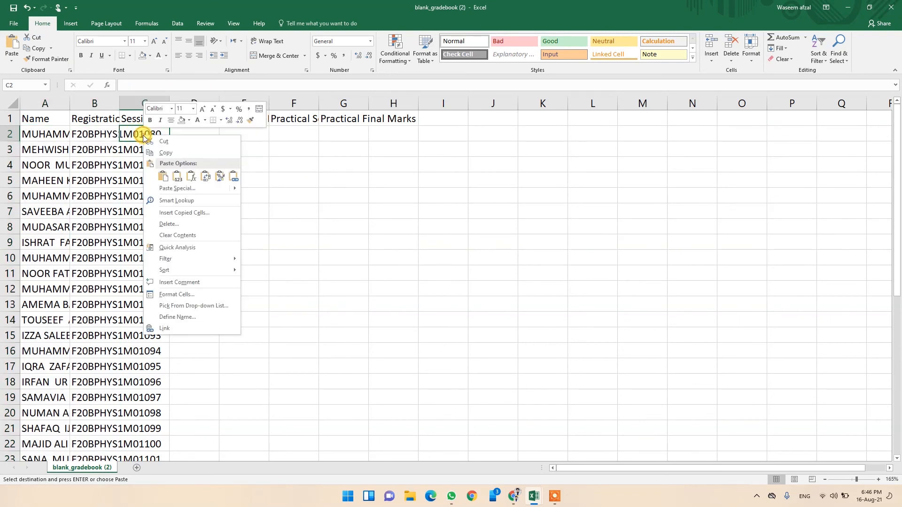
left_click(181, 180)
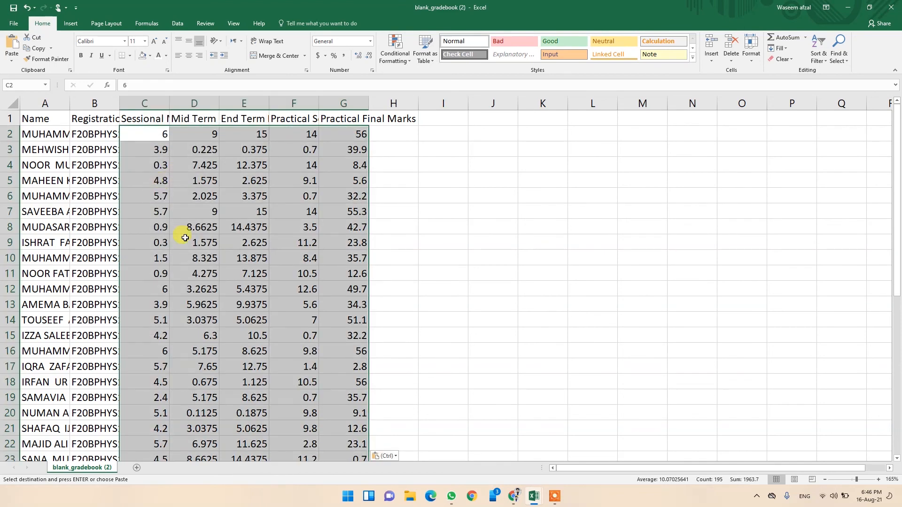
- Review the pasted marks down the student list, then switch to Chrome to view the course's MyIUB Manage Grade Book page
left_click(217, 245)
left_click(217, 246)
scroll(216, 247, "down", 7)
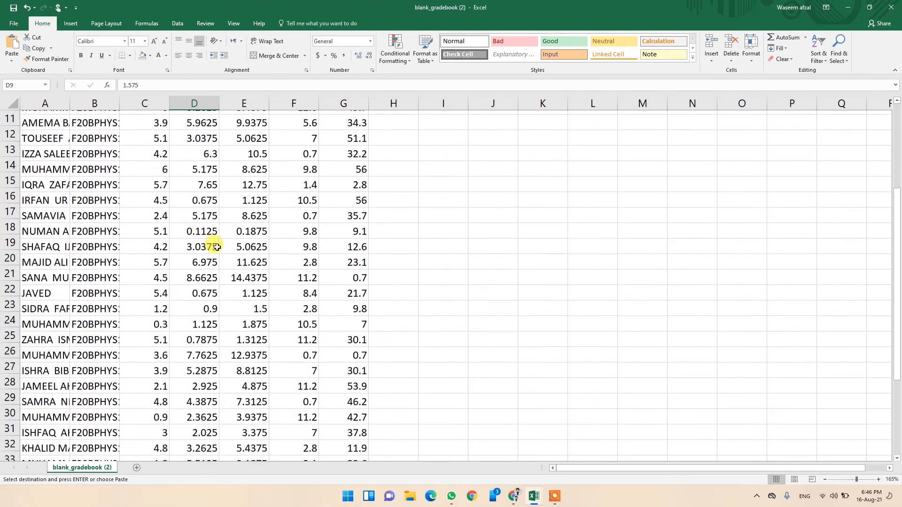
scroll(216, 246, "up", 7)
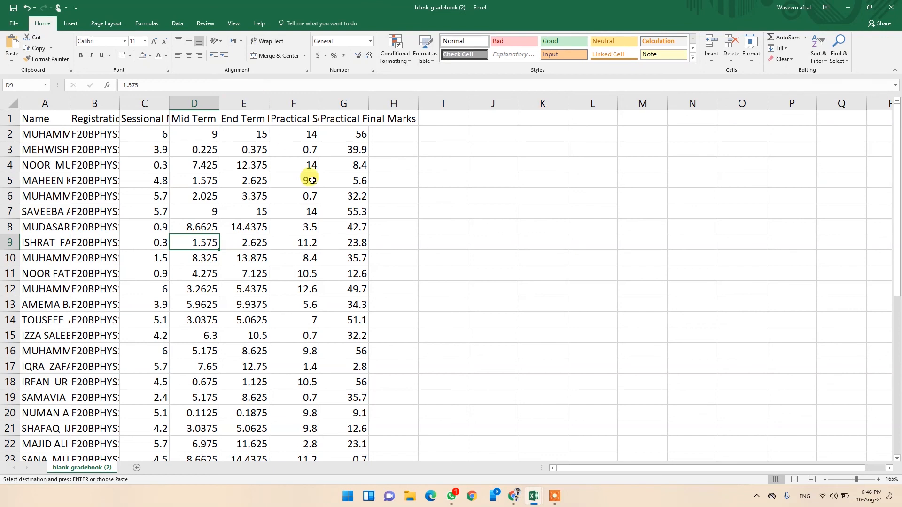
left_click(518, 499)
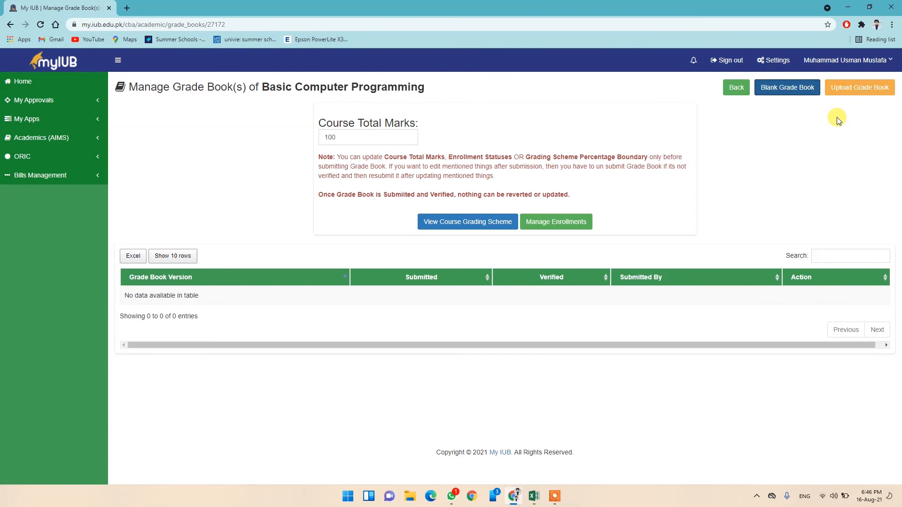
- Return to the Spring 2021 Online Grades workbook and compare the 1+2, 2+1 and 3+1 grades conversion sheets
left_click(534, 497)
left_click(509, 461)
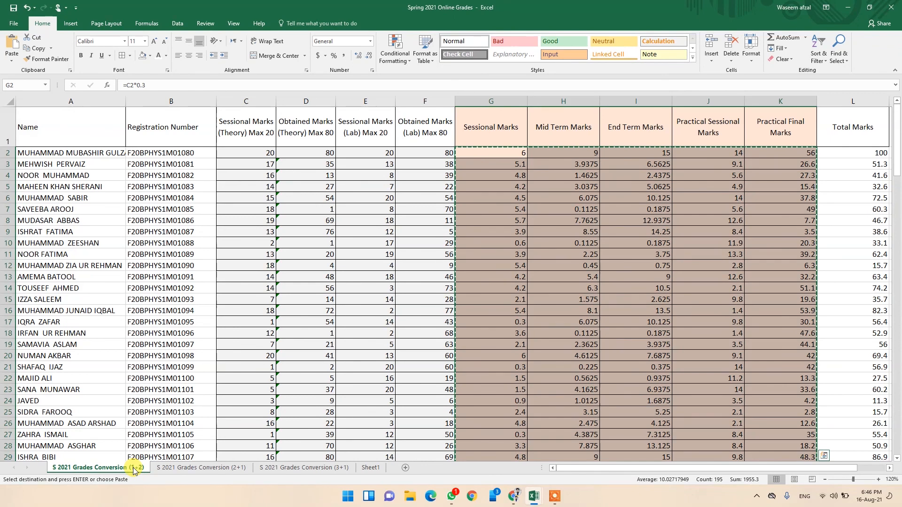
left_click(240, 469)
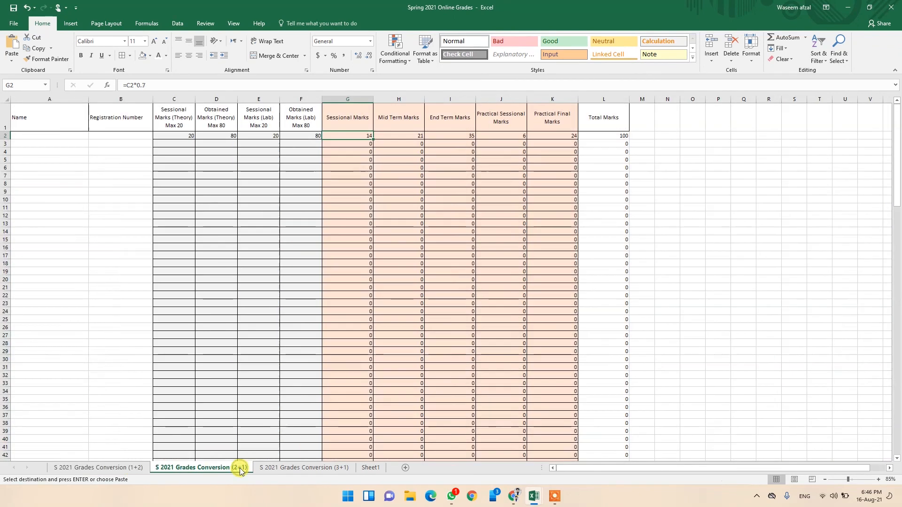
left_click(295, 469)
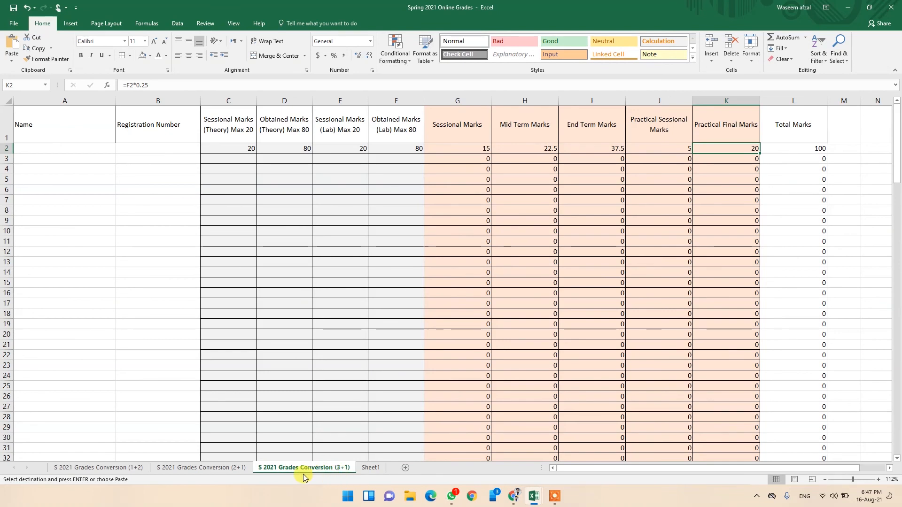
left_click(220, 472)
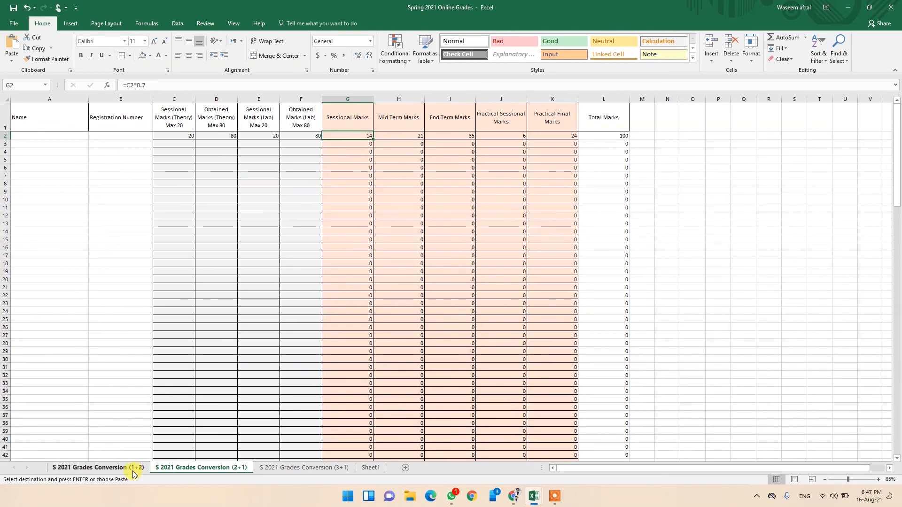
left_click(133, 470)
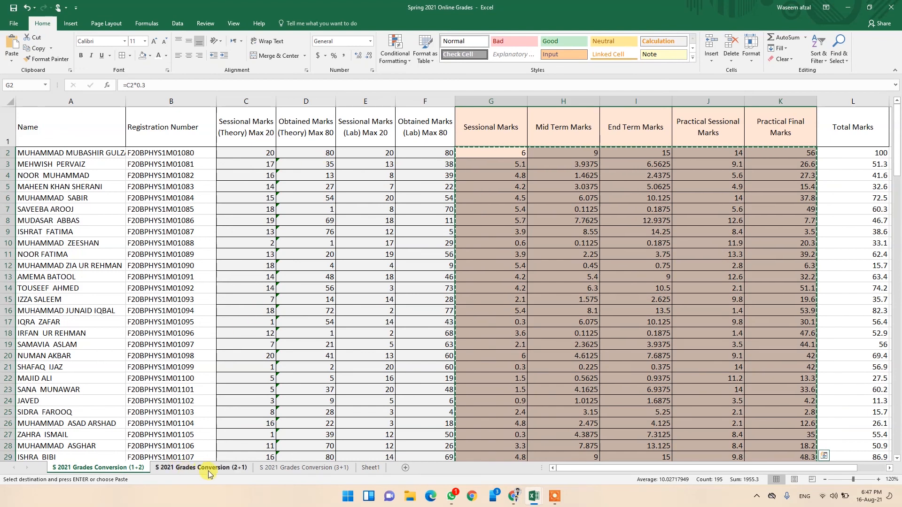
left_click(239, 469)
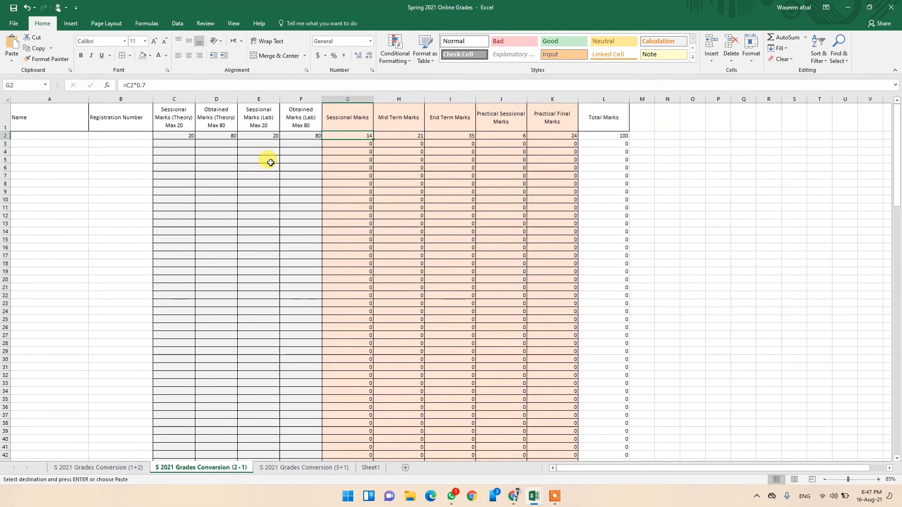
left_click(273, 468)
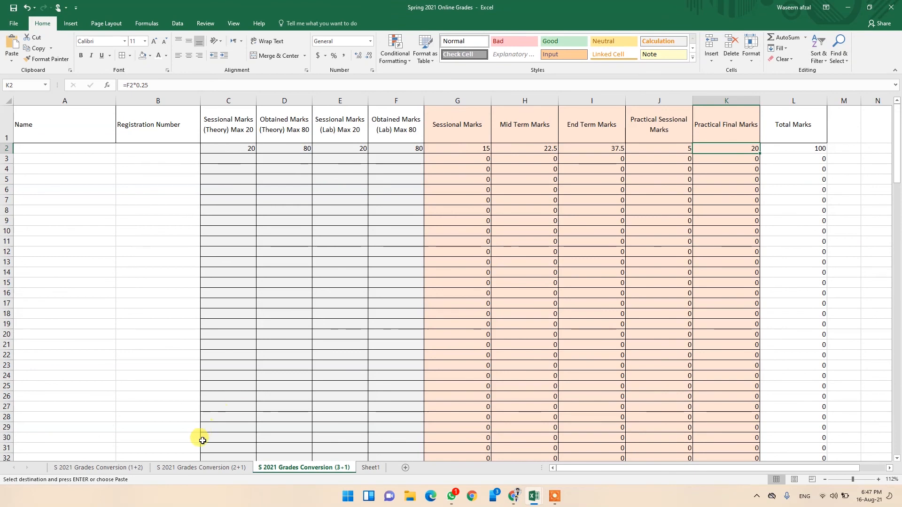
left_click(200, 471)
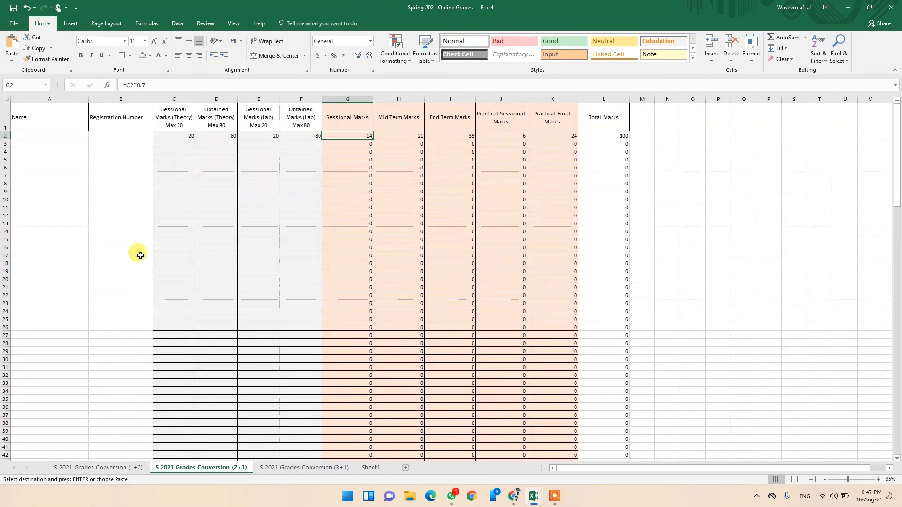